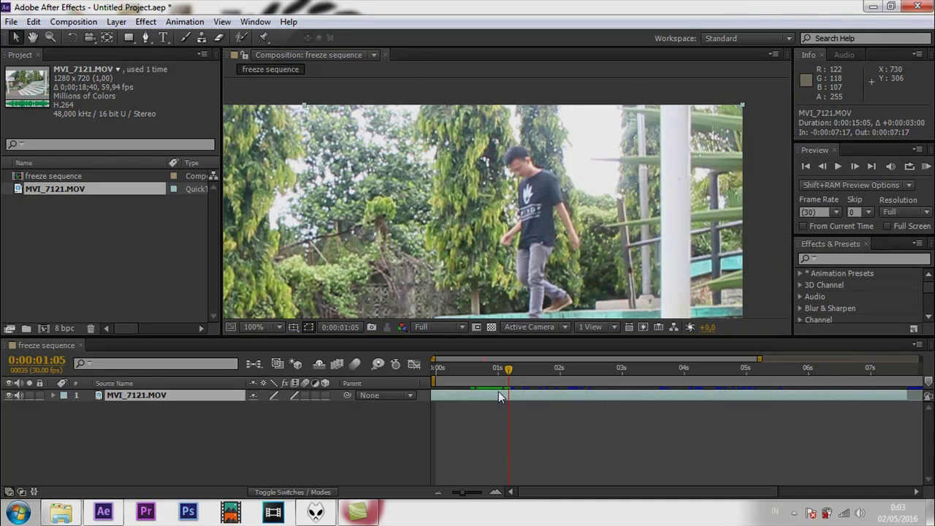
Split the MVI_7121.MOV layer at 0:00:01:05 and apply Freeze Frame to the part after the split
key("ctrl+shift+d")
key("ctrl+z")
key("ctrl+shift+d")
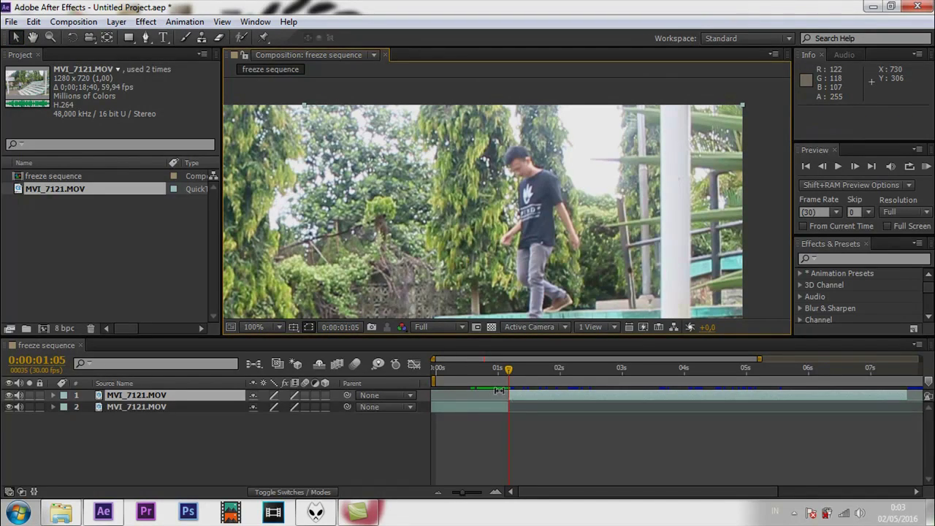
right_click(526, 393)
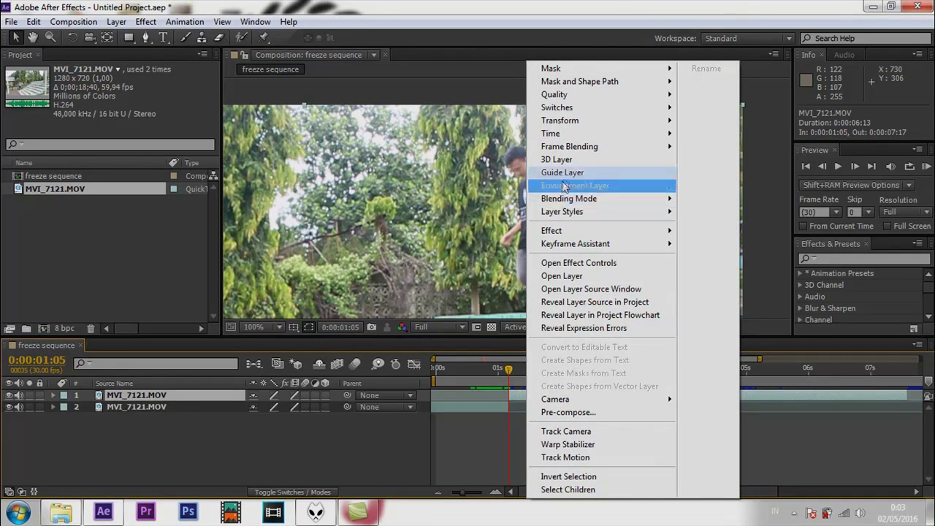
mouse_move(642, 133)
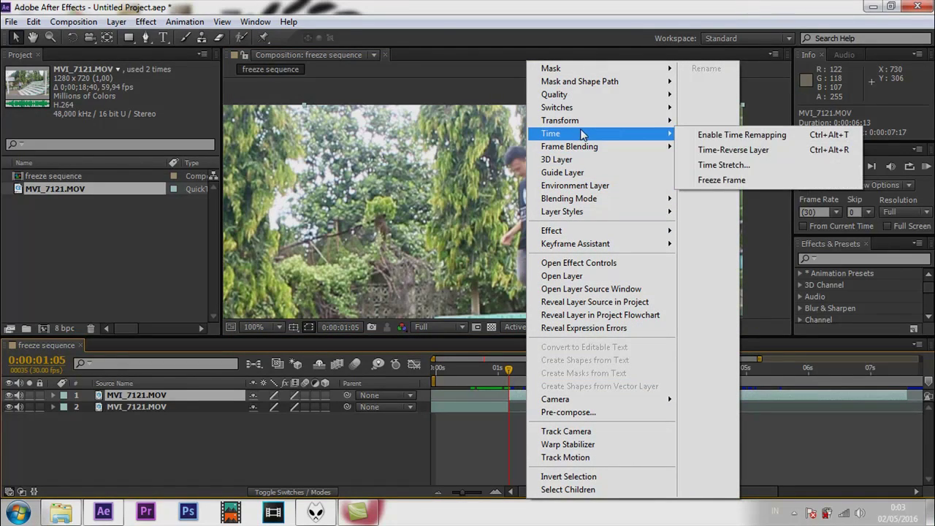
left_click(740, 181)
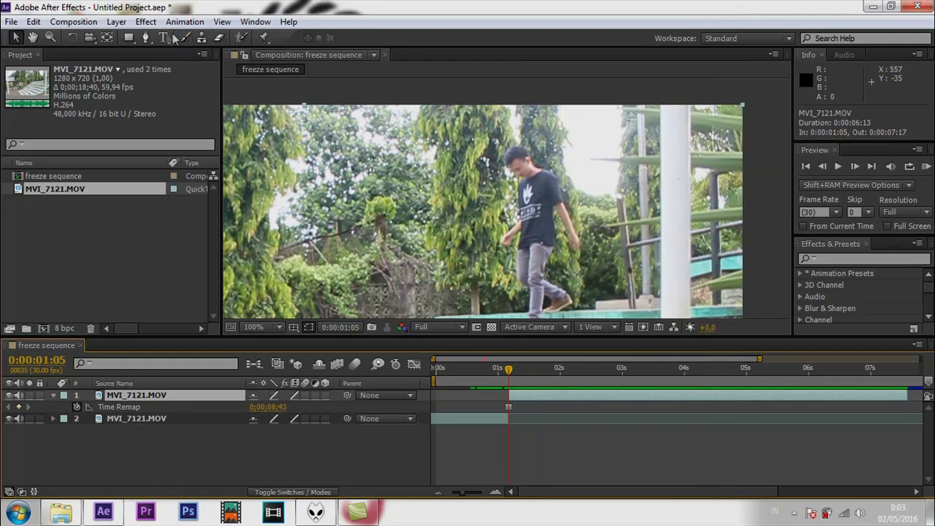
Draw a closed Pen tool mask tightly around the walking man's whole body on the frozen layer
left_click(146, 38)
scroll(551, 186, "up", 1)
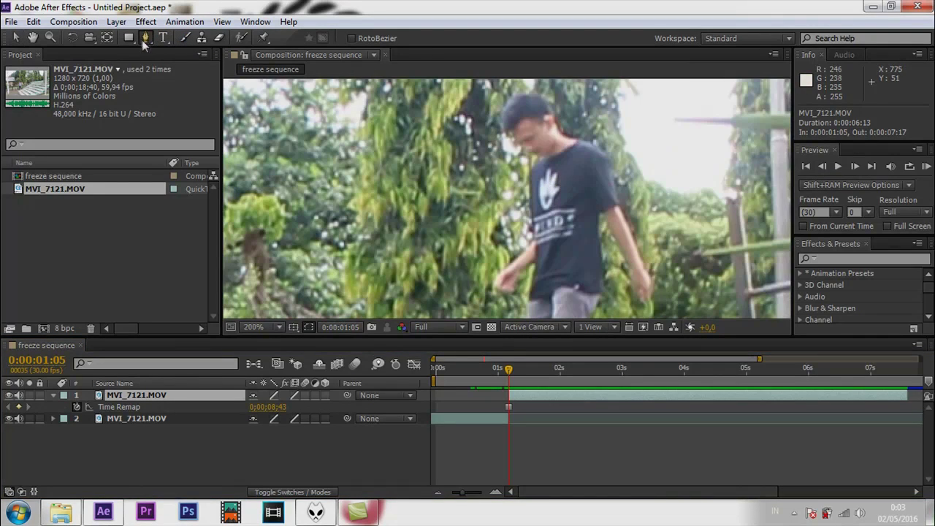
left_click(558, 130)
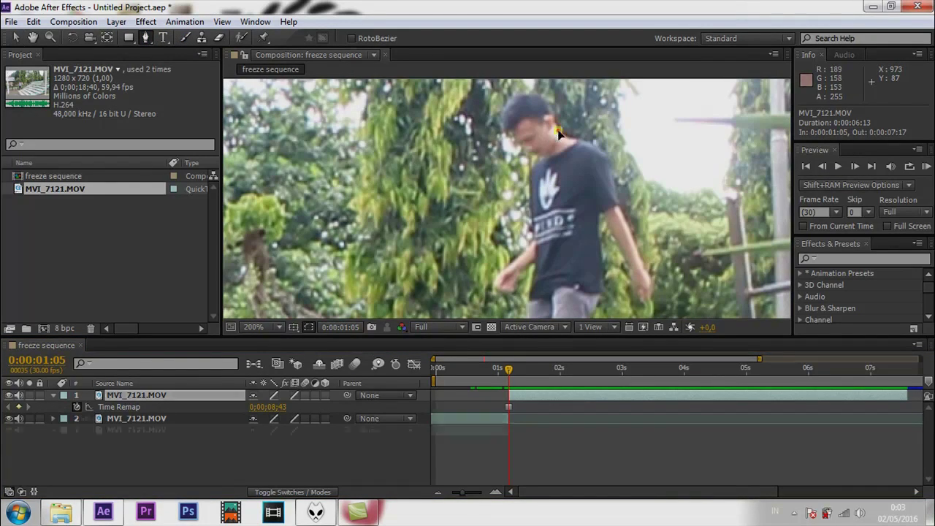
left_click(550, 115)
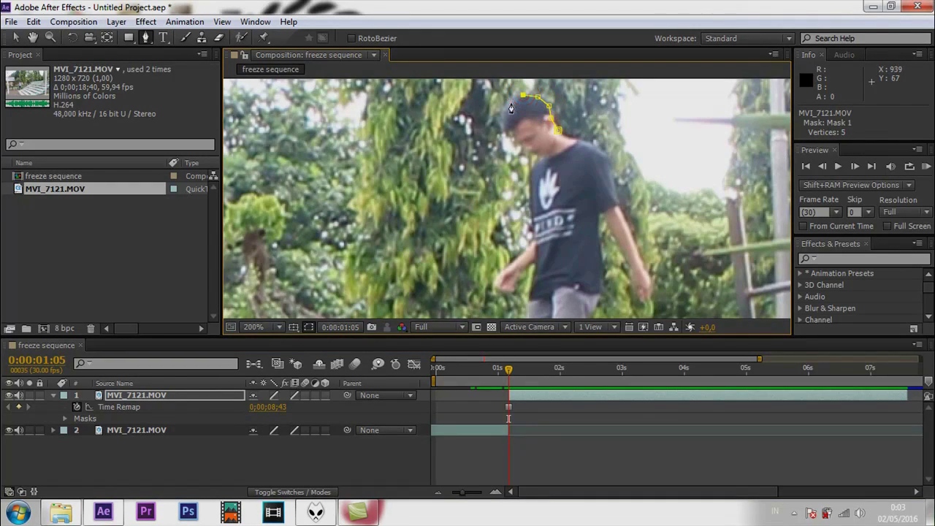
left_click(510, 136)
left_click(513, 140)
left_click(517, 143)
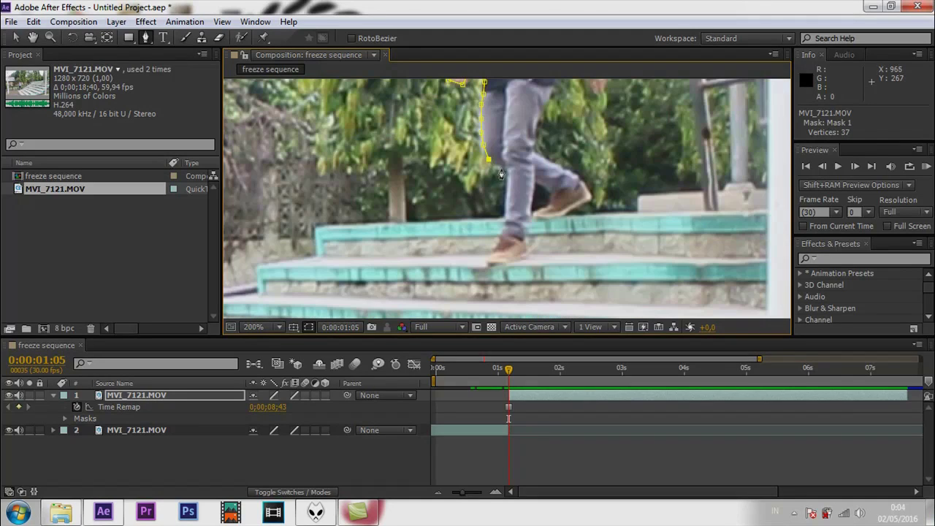
left_click(506, 187)
left_click(506, 202)
left_click(503, 239)
left_click(500, 246)
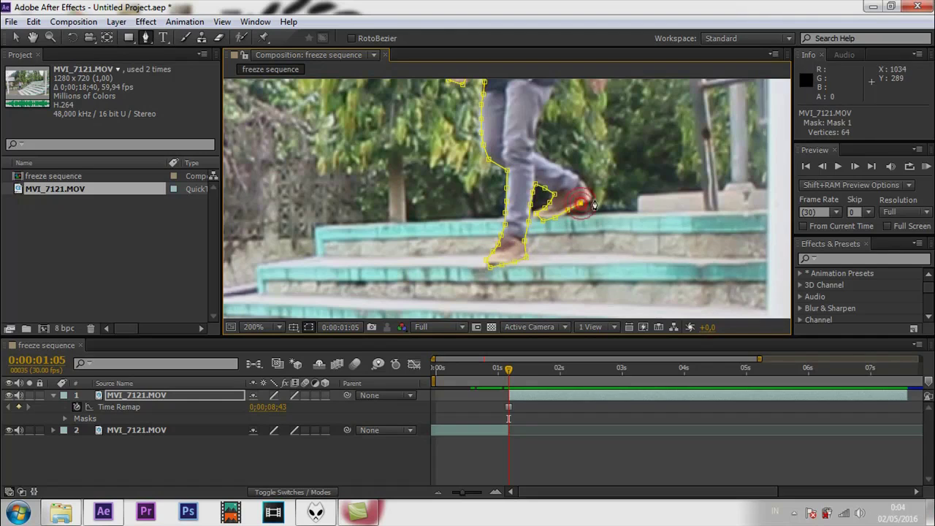
left_click(580, 180)
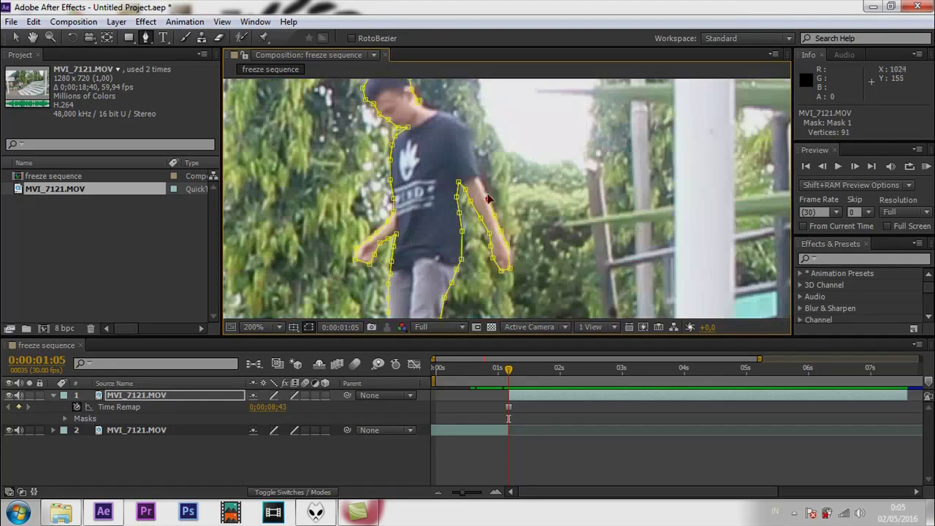
left_click(488, 200)
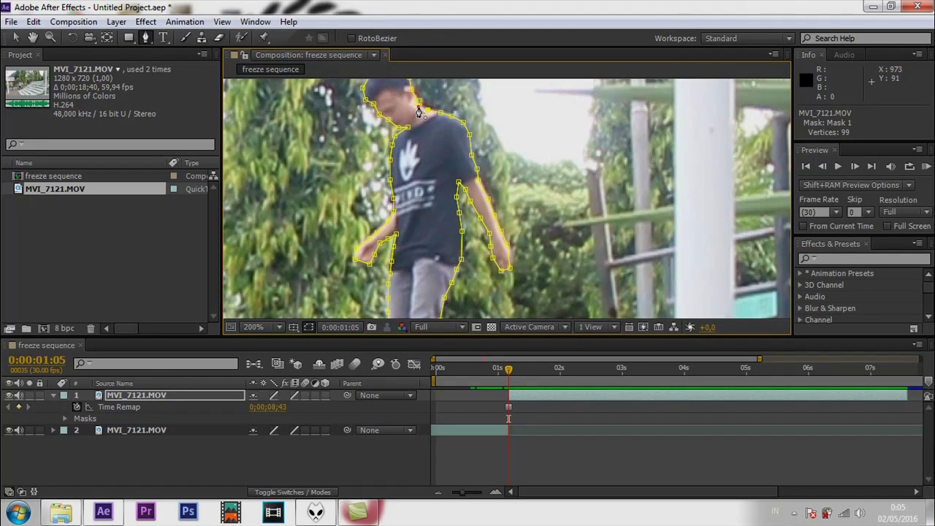
left_click(419, 111)
key("comma")
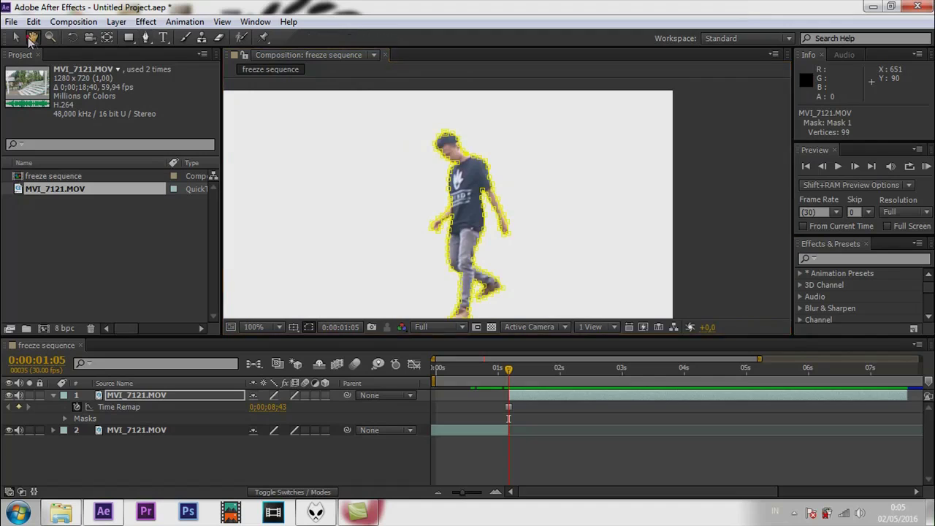
left_click_drag(414, 199, 477, 169)
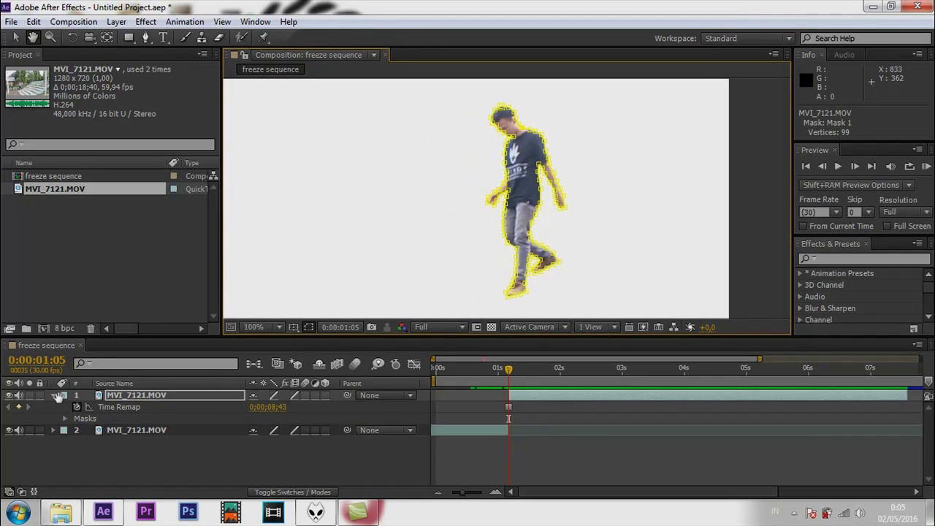
Collapse the masked frozen layer's properties and extend its start back to the beginning of the composition
left_click(13, 39)
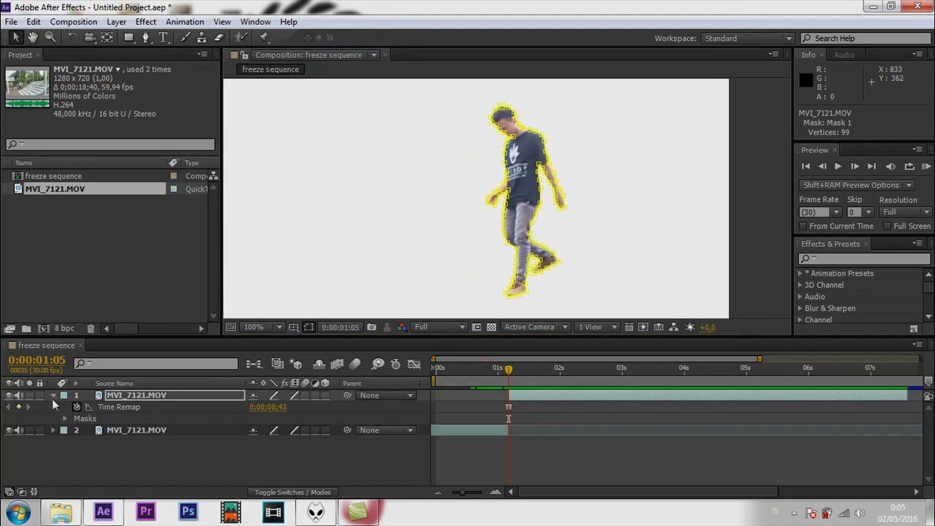
left_click(53, 396)
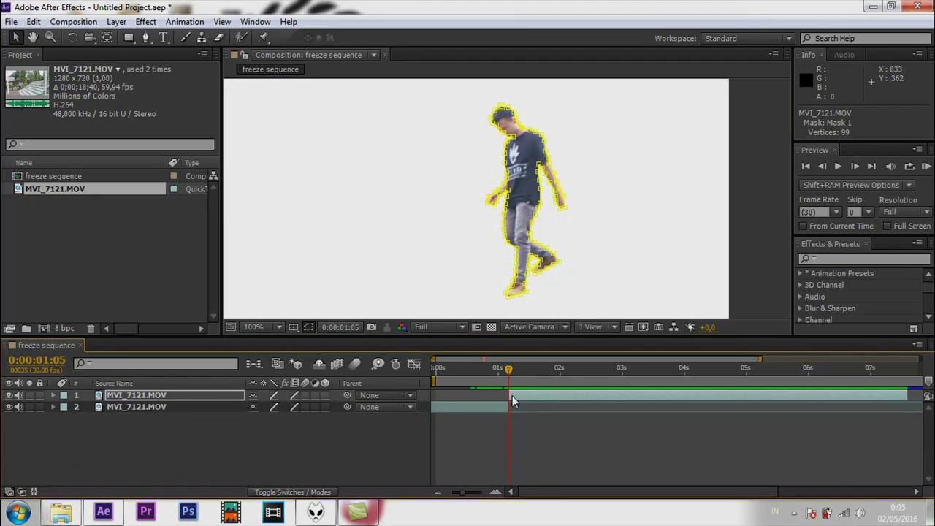
left_click_drag(510, 395, 437, 394)
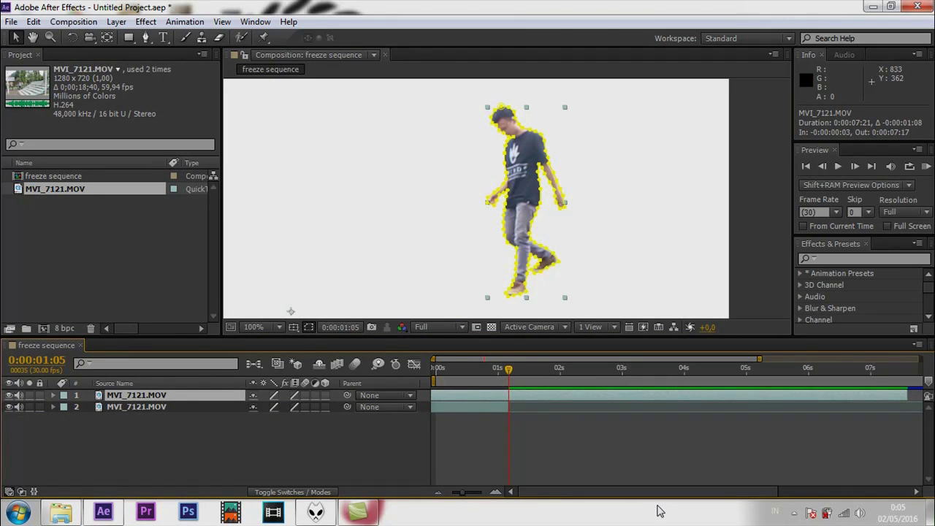
Split the frozen layer at 0:00:01:05, delete the part after it, and extend the original clip's end to 0:00:02:14
key("ctrl+shift+d")
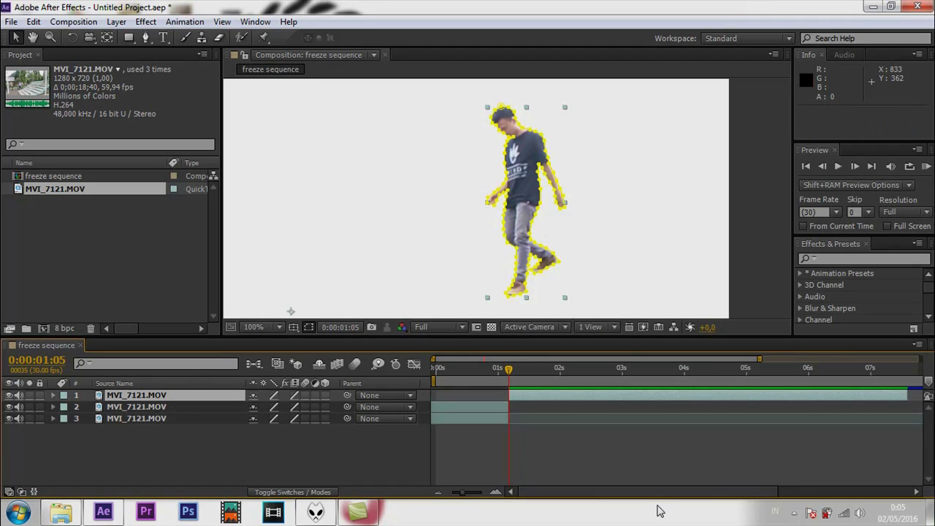
key("Delete")
left_click_drag(507, 406, 583, 408)
Preview the composition from the start to check the first frozen figure against the moving clip
key("Home")
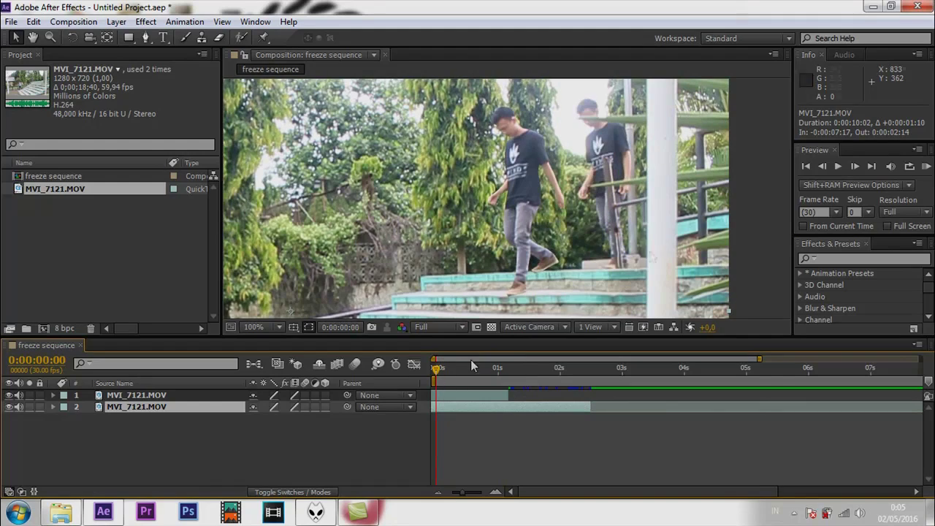
left_click(837, 167)
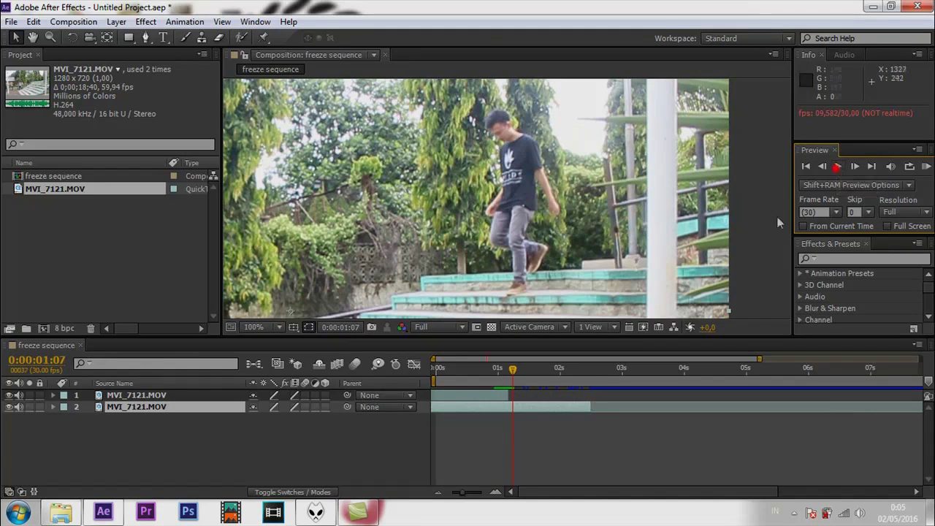
left_click(516, 380)
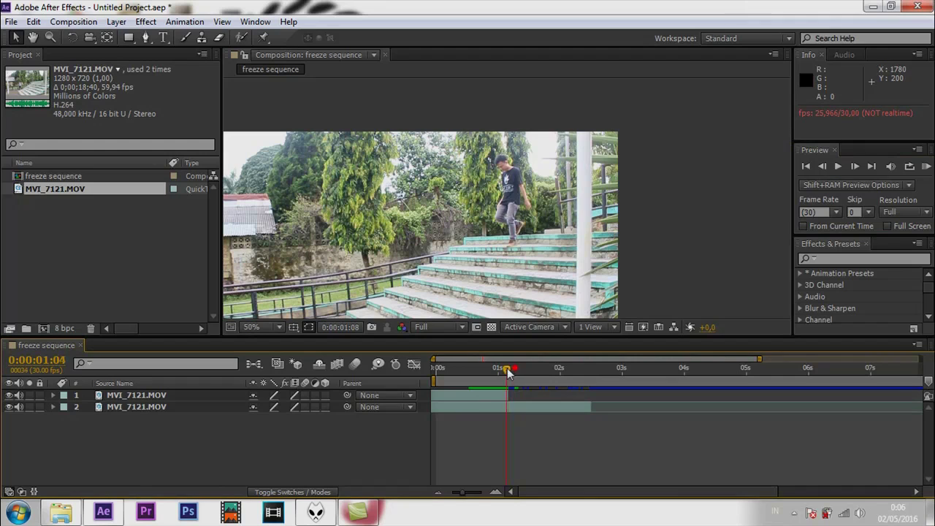
Split the original clip at 0:00:01:22 and apply Freeze Frame to the part after the split
left_click_drag(515, 367, 506, 368)
left_click(858, 167)
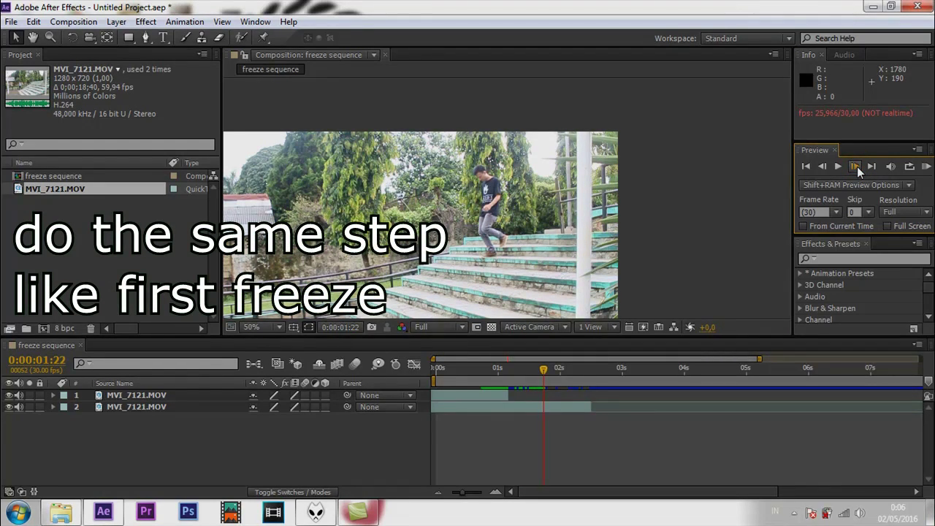
key("period")
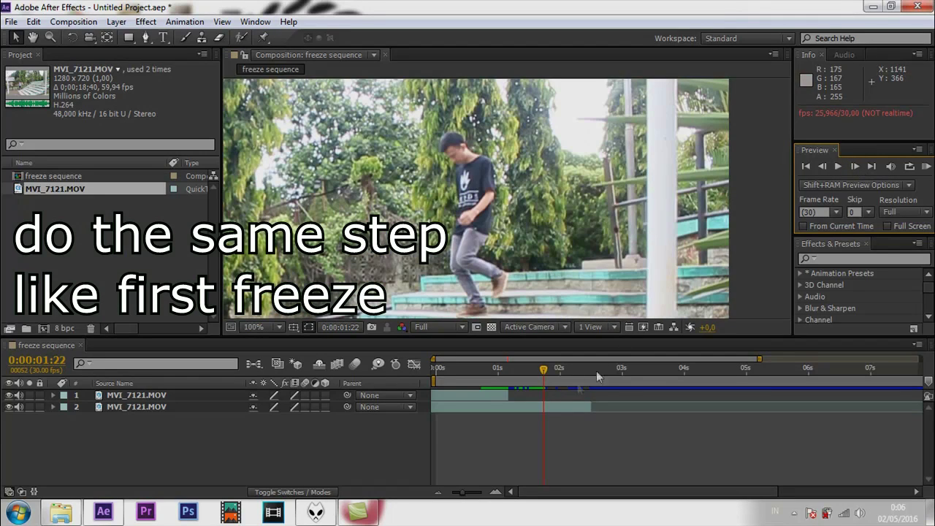
left_click(540, 406)
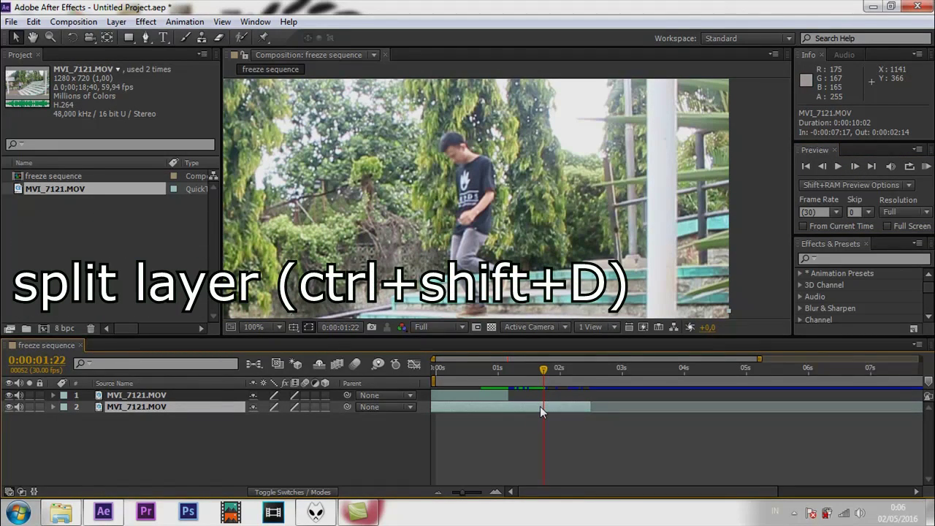
key("ctrl+shift+d")
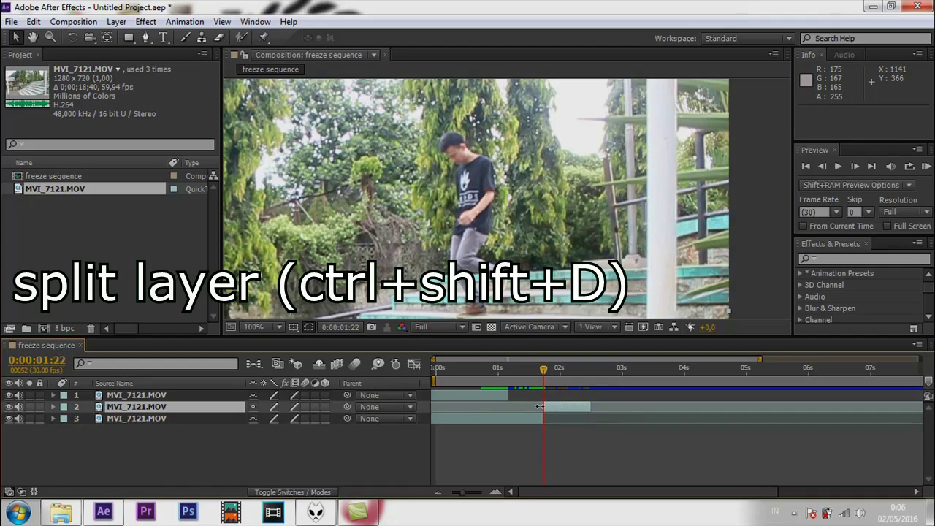
right_click(557, 409)
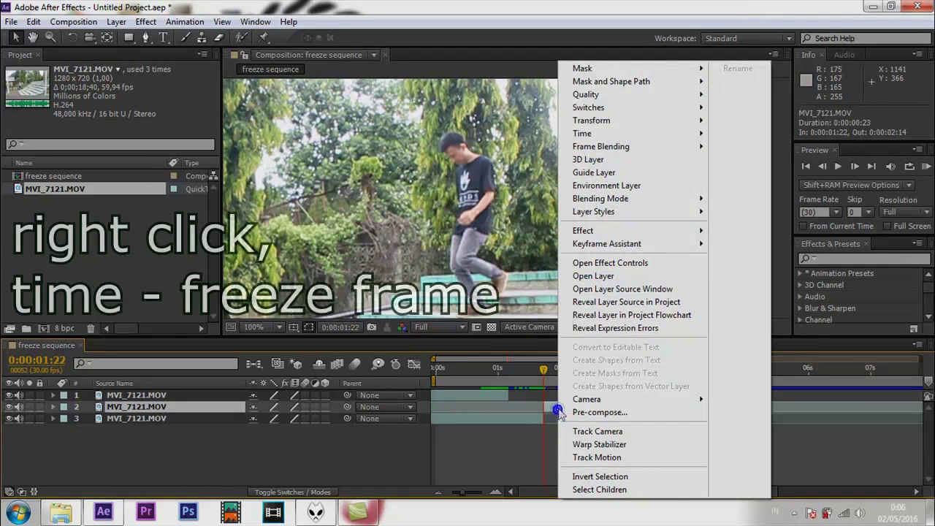
mouse_move(594, 135)
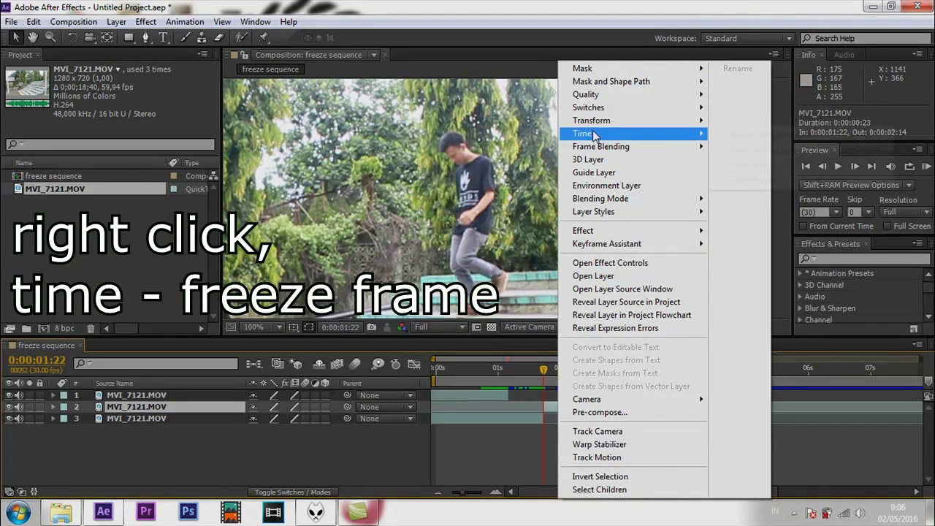
left_click(761, 180)
Mask the man's whole body on the second frozen layer with the Pen tool and collapse the layer's properties
scroll(509, 301, "up", 1)
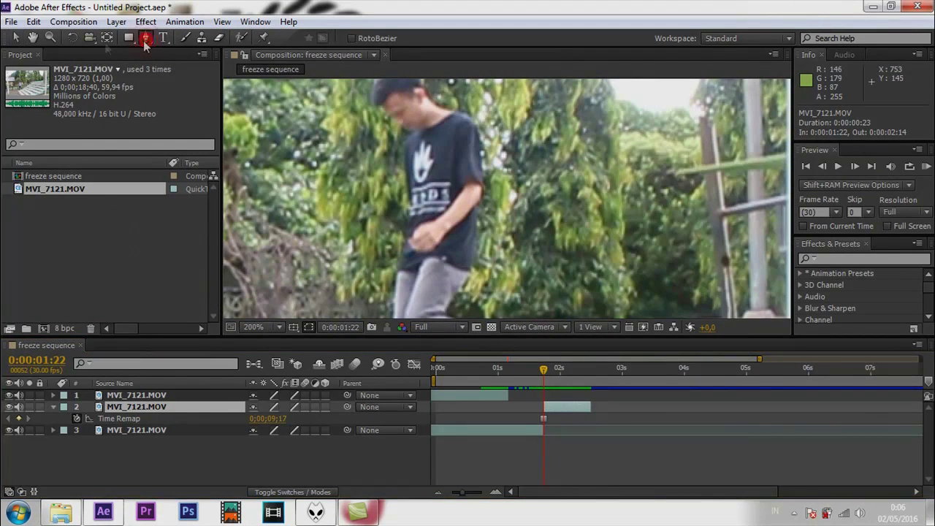
left_click(17, 37)
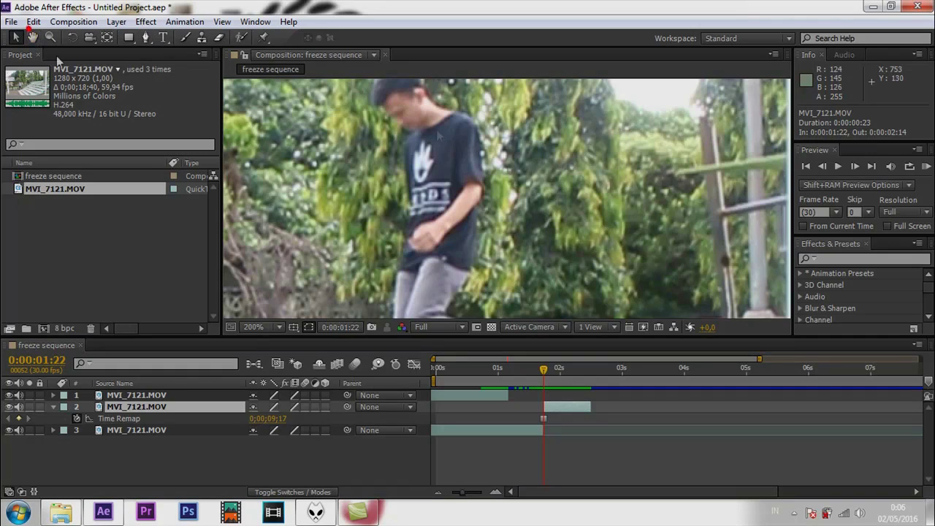
left_click(33, 37)
left_click_drag(371, 135, 375, 158)
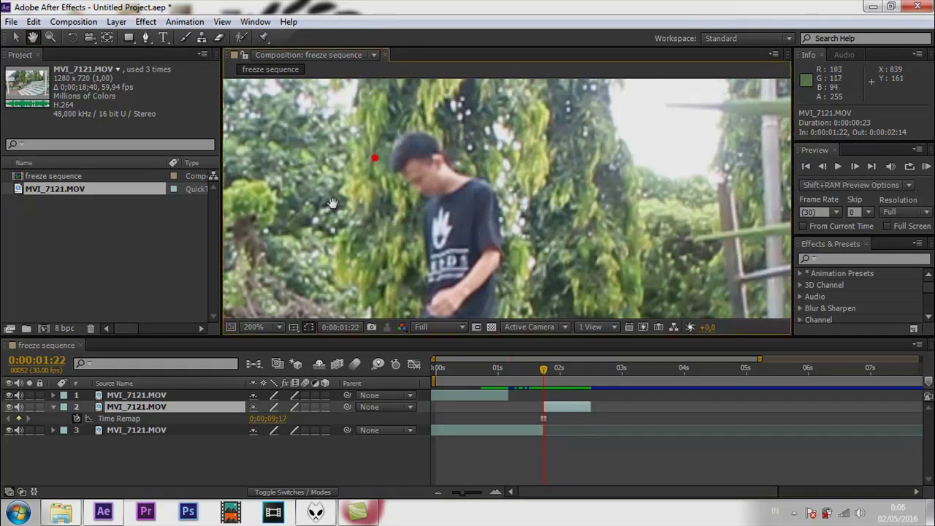
left_click(146, 38)
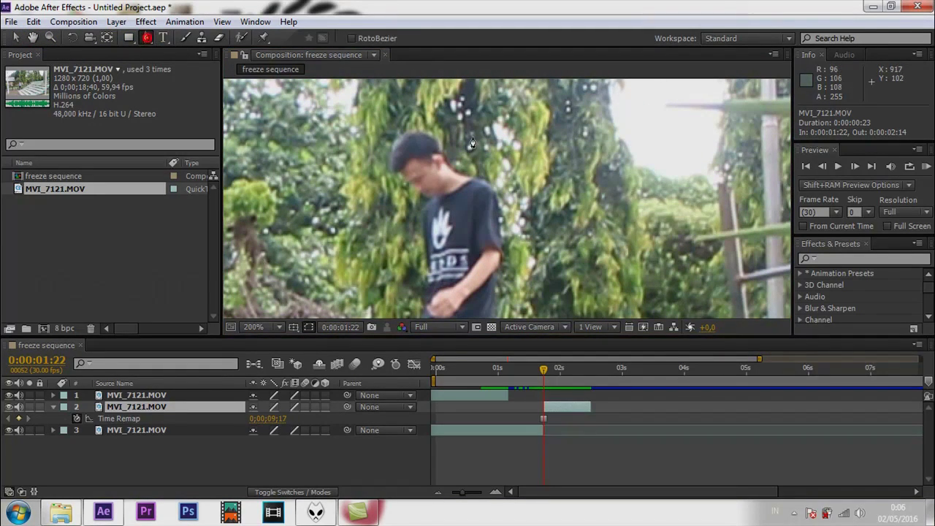
left_click(447, 168)
left_click(437, 150)
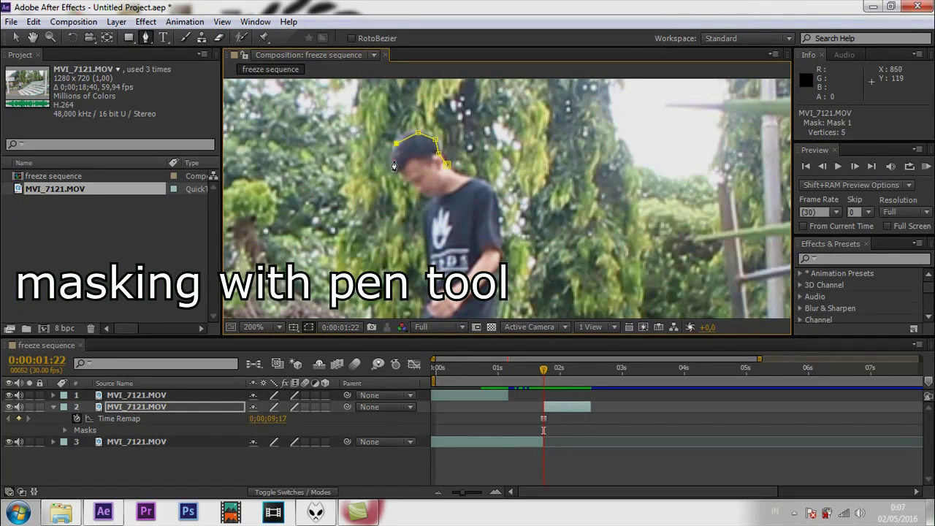
left_click(429, 196)
left_click(440, 193)
left_click(426, 206)
left_click(424, 217)
left_click(424, 234)
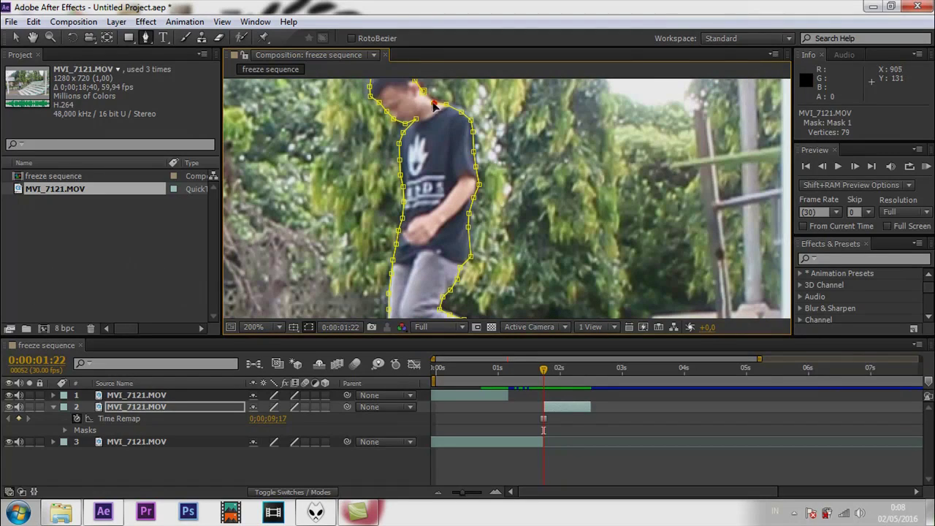
left_click(425, 100)
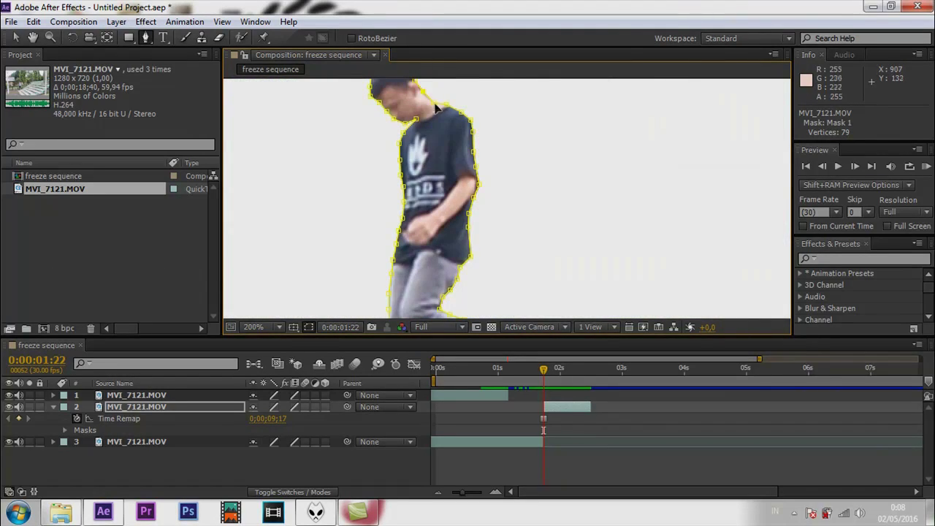
scroll(447, 230, "down", 2)
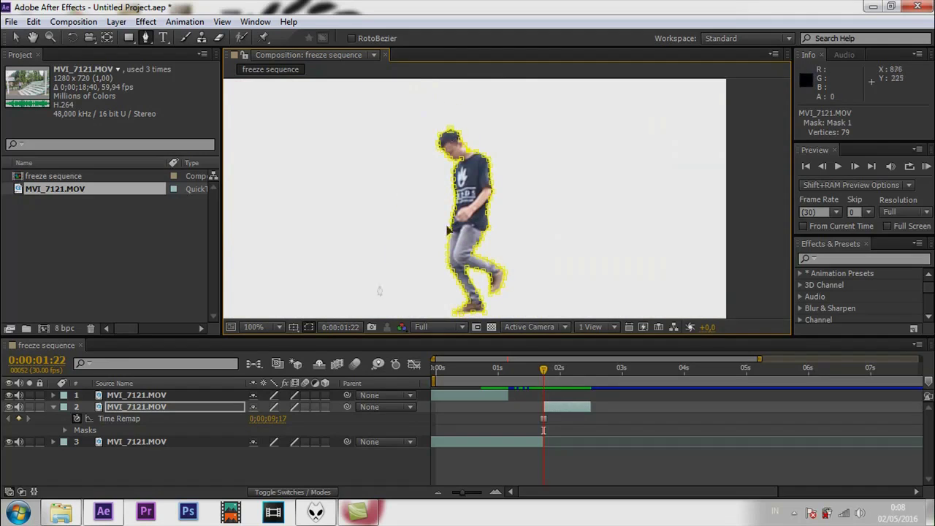
key("ctrl+grave")
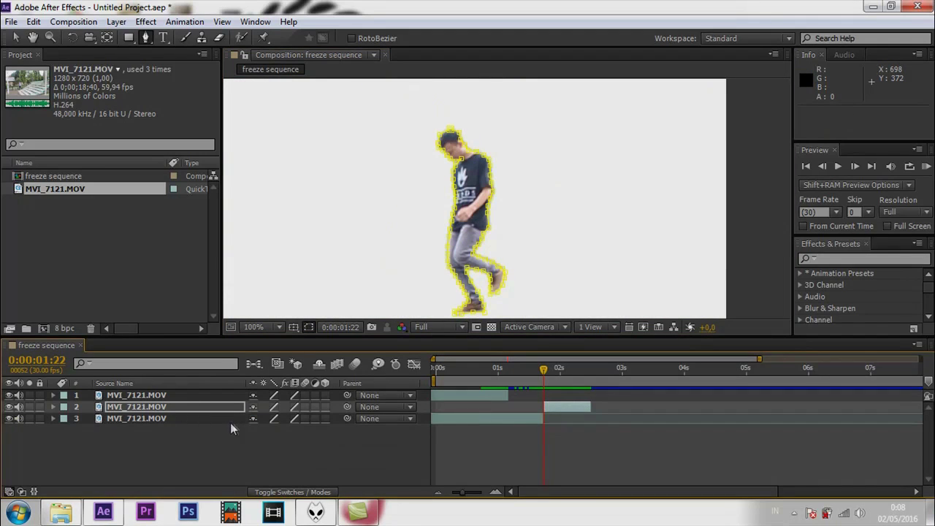
Extend the second frozen layer back to the composition's start and the original clip's end to just past 4 seconds
left_click(18, 37)
left_click(489, 447)
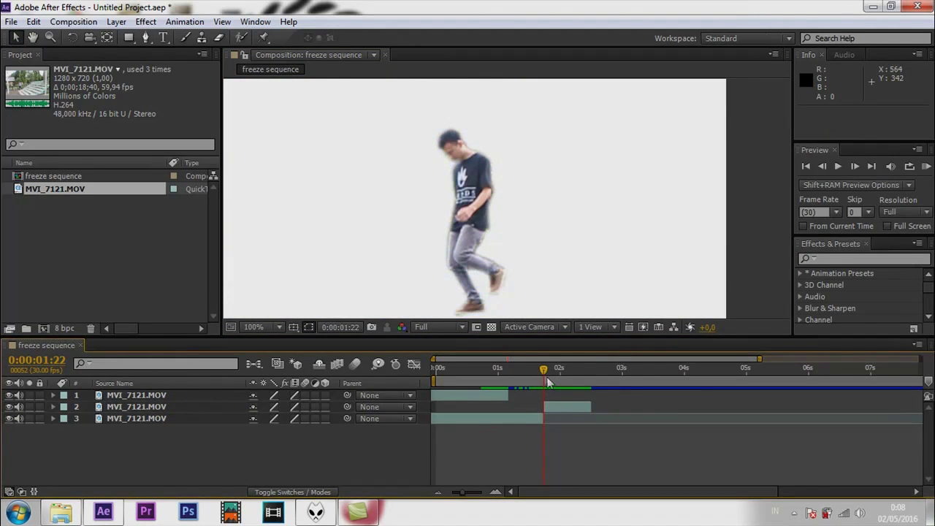
left_click(544, 407)
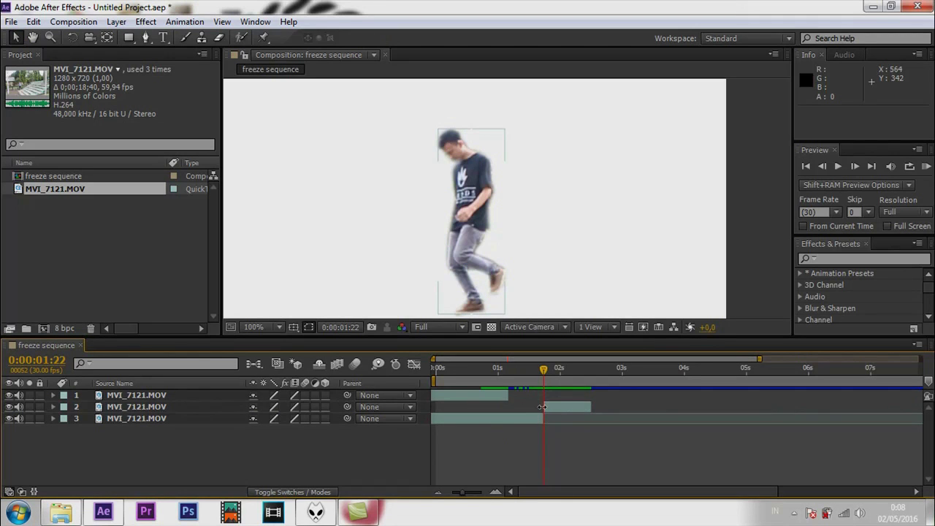
left_click_drag(544, 407, 456, 400)
left_click(530, 420)
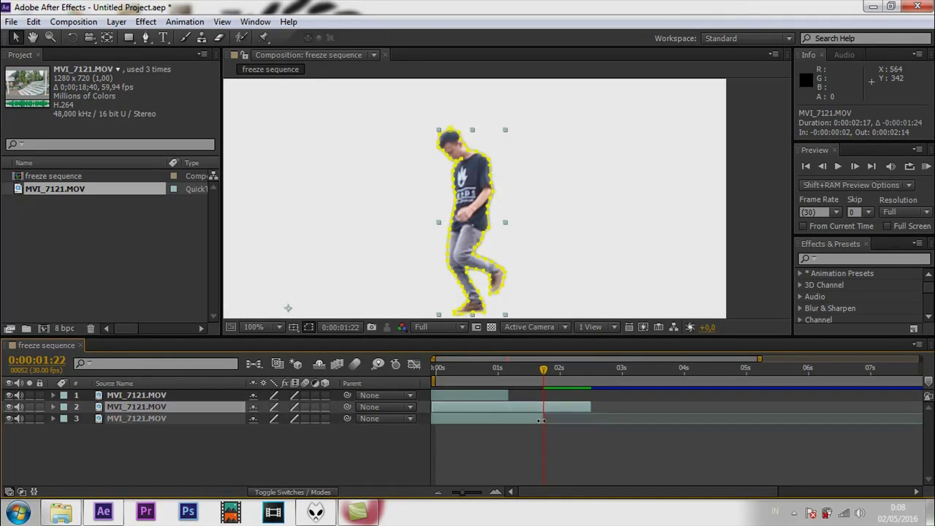
left_click_drag(542, 420, 683, 420)
Split the second frozen layer at 0:00:01:22 and delete the part after the split
left_click(544, 406)
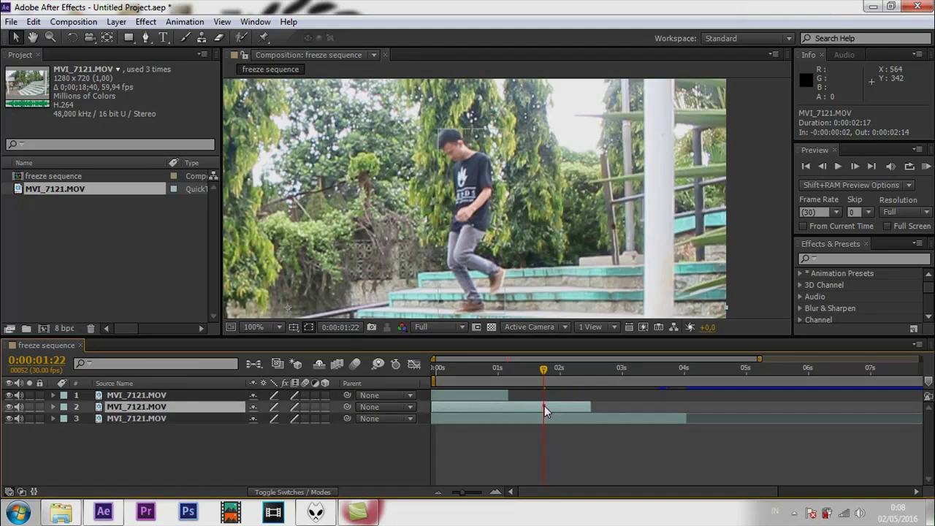
key("alt+bracketright")
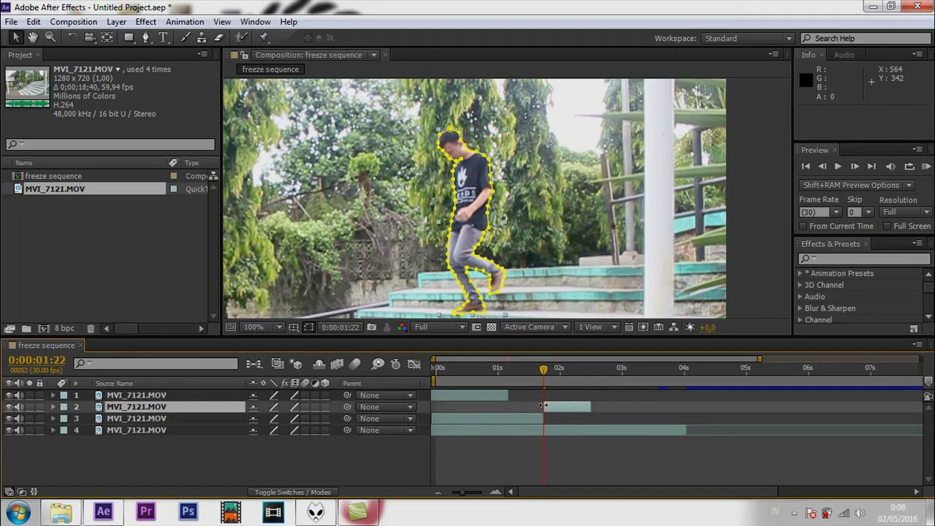
key("F2")
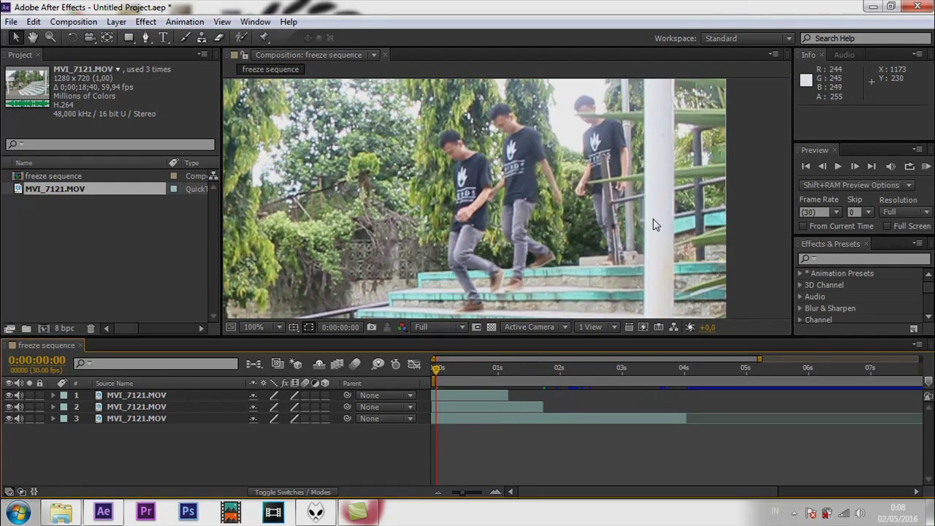
Preview the composition from the start and check the frozen figures in the whole frame at 0:00:00:07
left_click(840, 167)
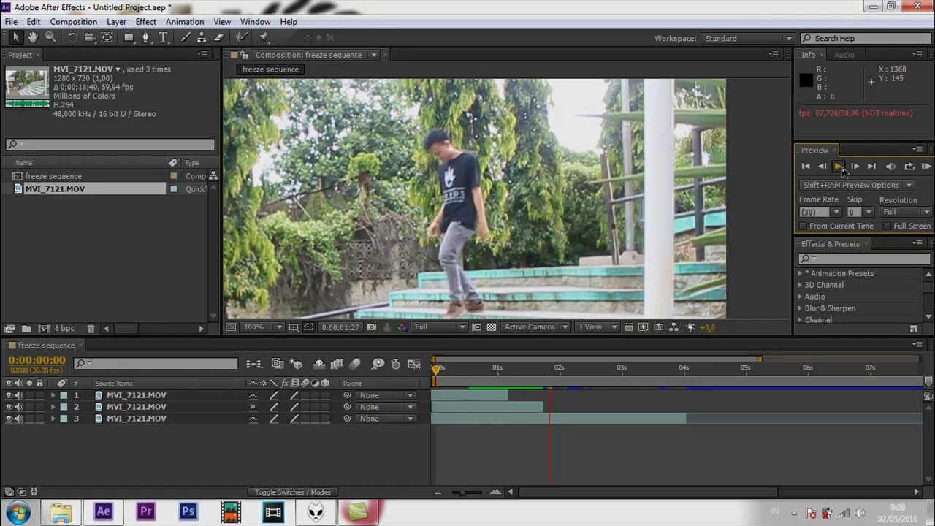
left_click(840, 168)
left_click(450, 367)
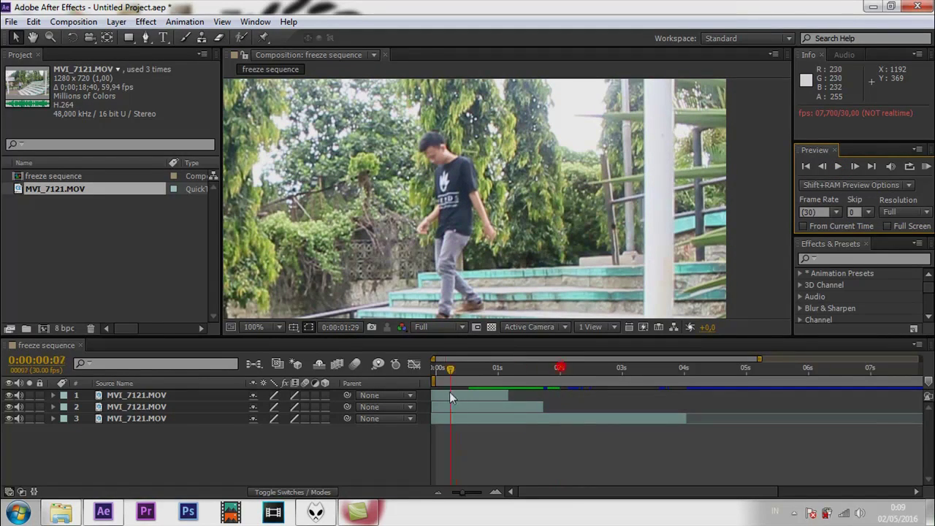
scroll(602, 240, "down", 2)
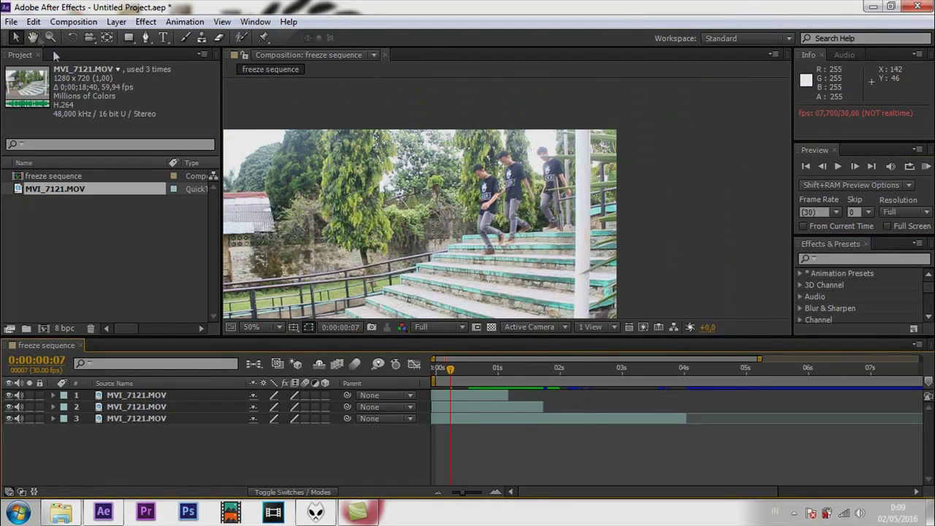
key("h")
left_click_drag(564, 194, 673, 143)
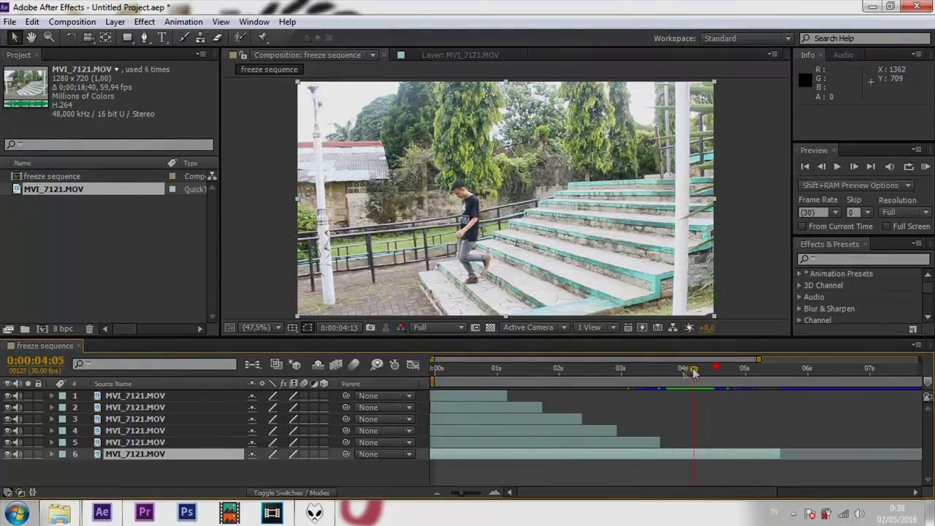
Split the original clip at 0:00:04:08 for the last freeze
left_click_drag(694, 373, 647, 374)
left_click(853, 167)
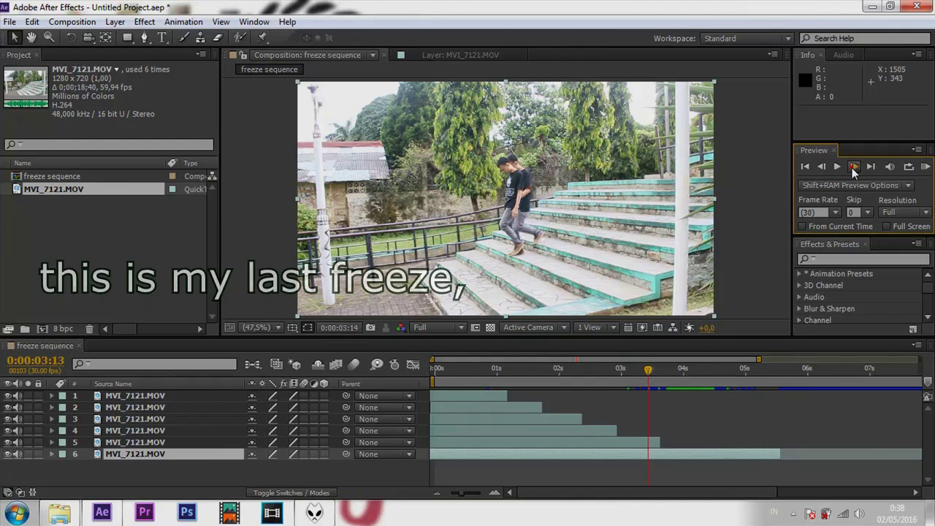
left_click(854, 167)
left_click(853, 167)
left_click(853, 167)
left_click(853, 168)
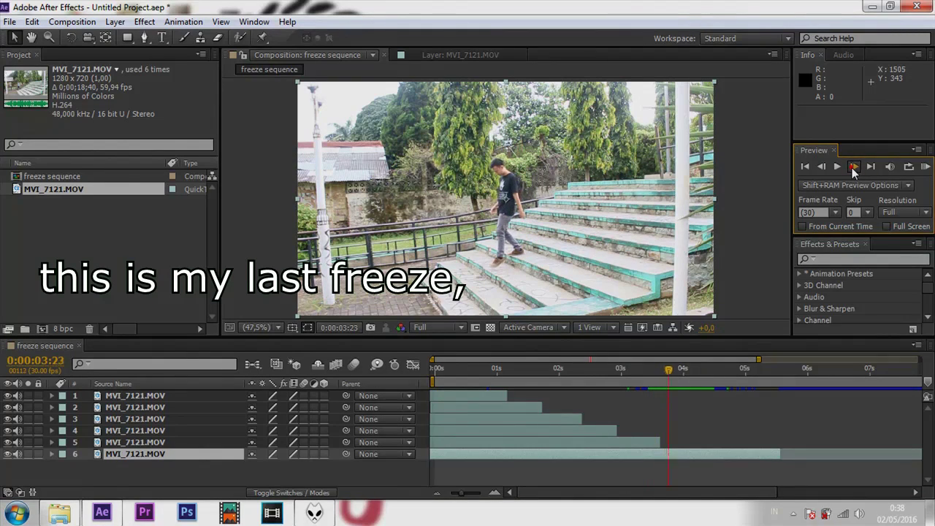
left_click(854, 167)
left_click(854, 167)
left_click(853, 168)
left_click(853, 167)
left_click(853, 168)
left_click(853, 168)
left_click(854, 168)
left_click(853, 167)
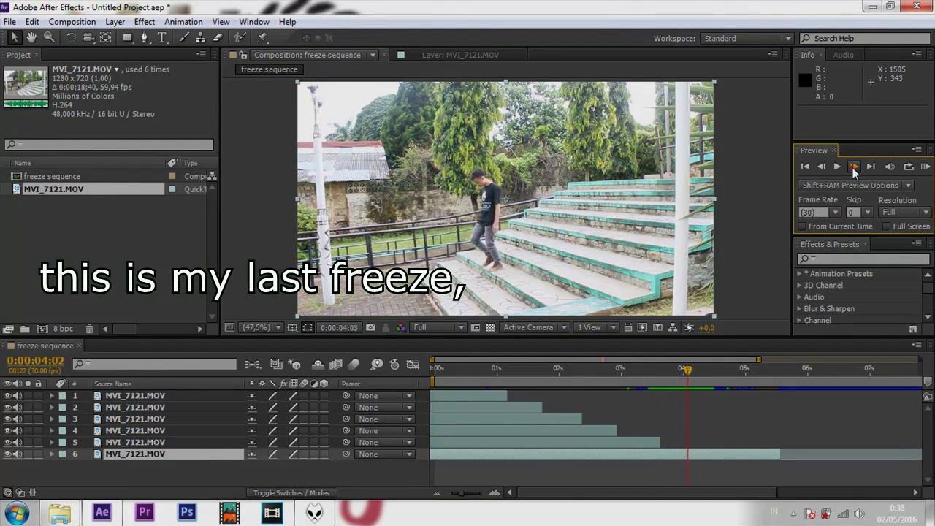
left_click(853, 167)
left_click(853, 167)
left_click(853, 168)
left_click(854, 168)
left_click(854, 167)
left_click(853, 168)
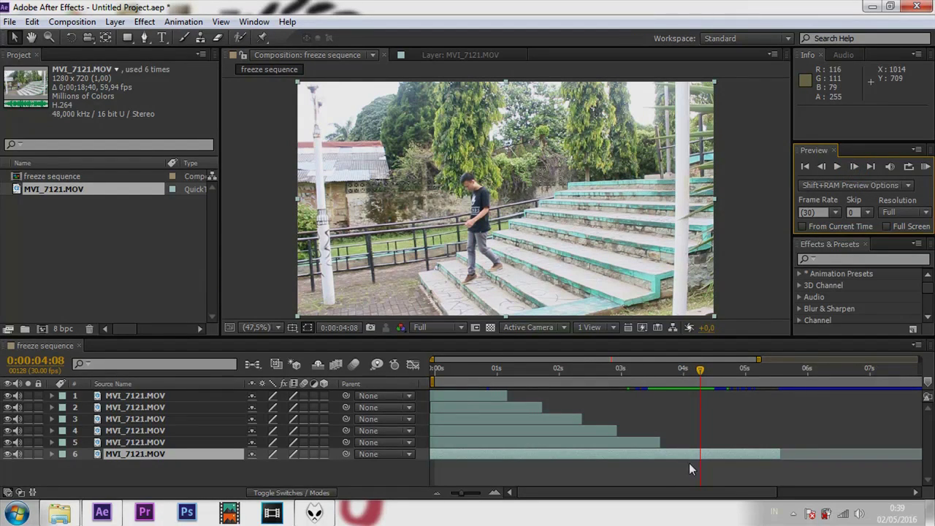
key("ctrl+shift+d")
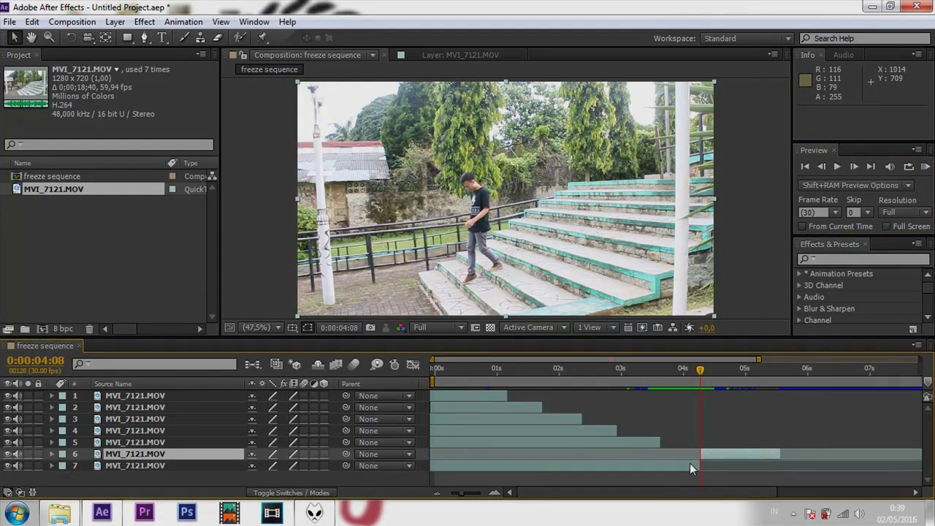
Apply Freeze Frame to the clip part after the 0:00:04:08 split and collapse its properties
right_click(728, 453)
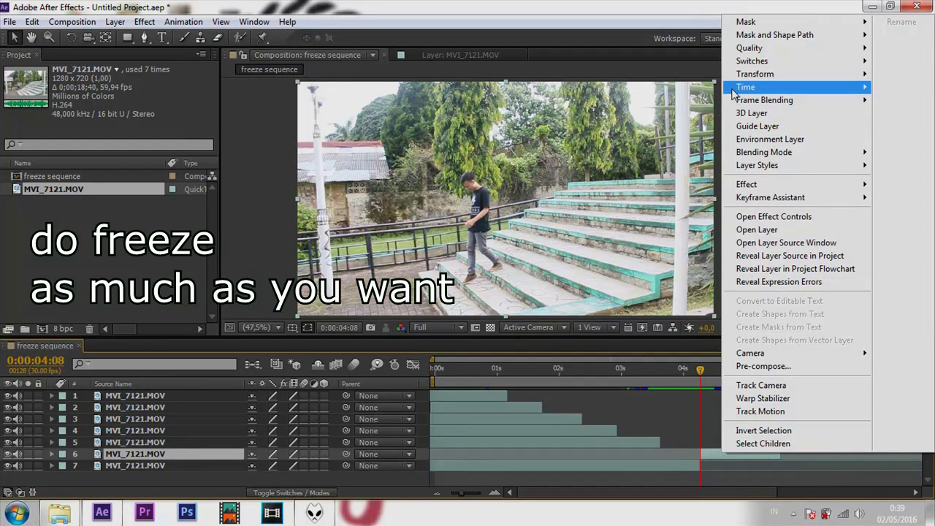
mouse_move(753, 87)
left_click(640, 133)
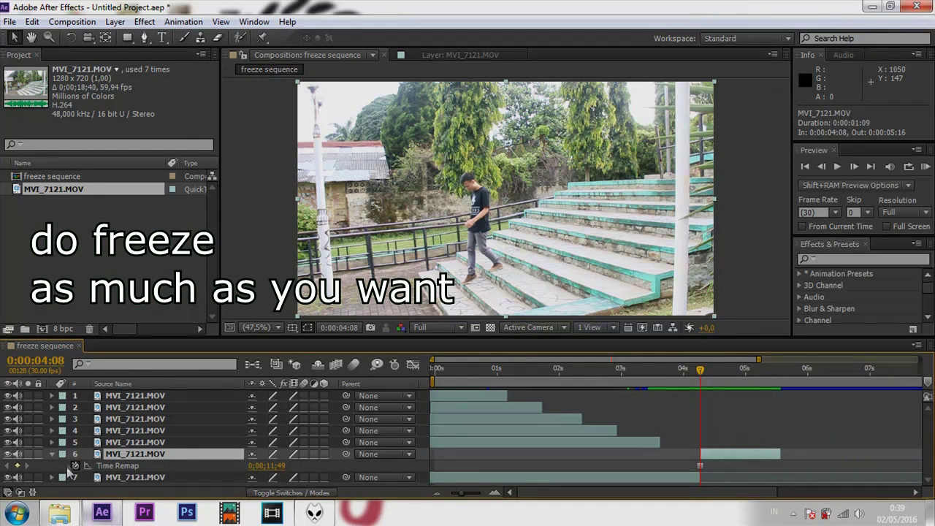
left_click(51, 454)
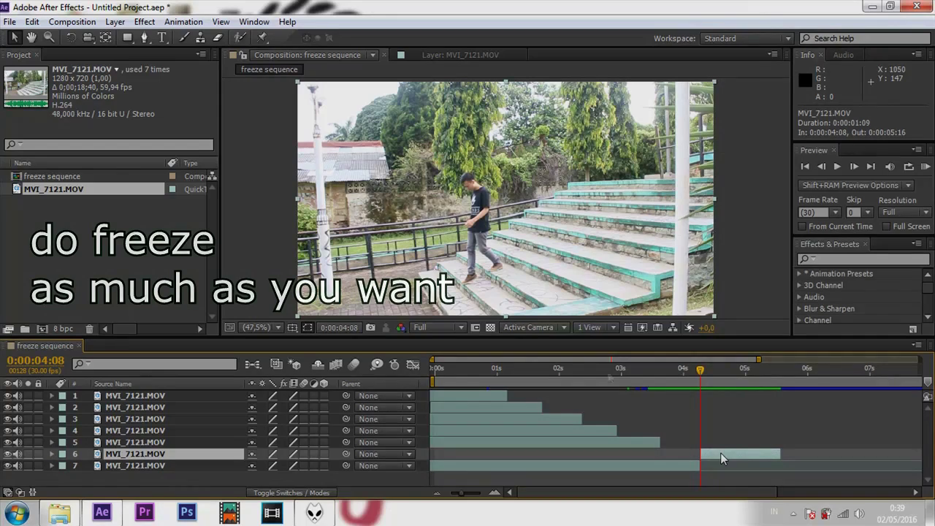
Mask the man's whole body on the last frozen layer with the Pen tool, closing the path around him
left_click(143, 38)
scroll(429, 245, "up", 4)
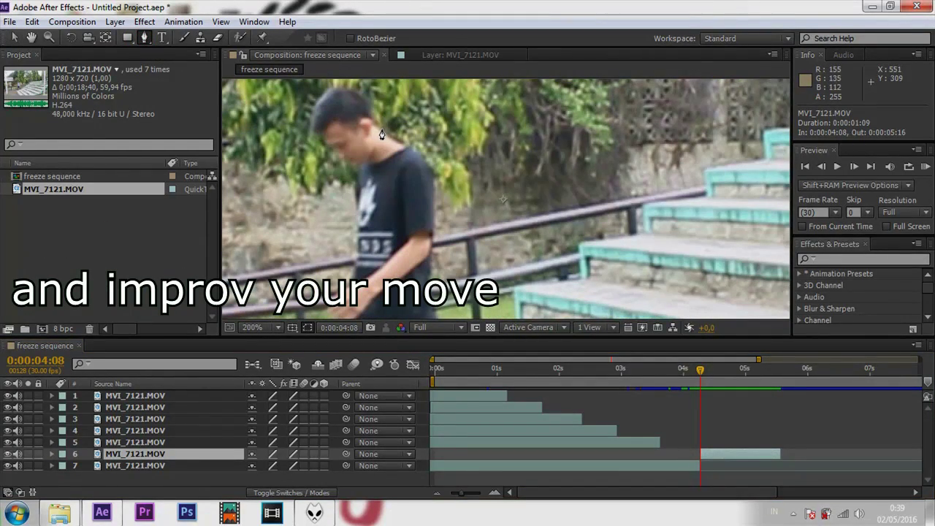
left_click(377, 127)
left_click(370, 115)
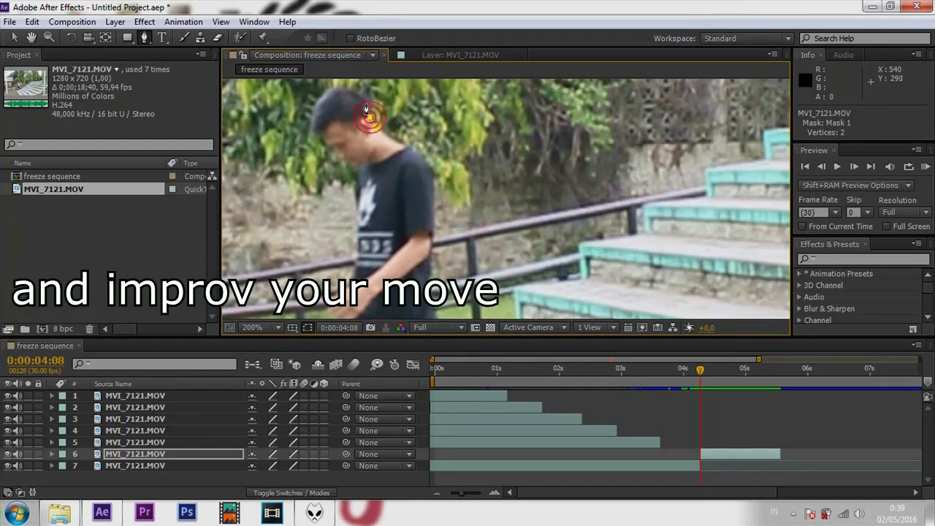
left_click(366, 104)
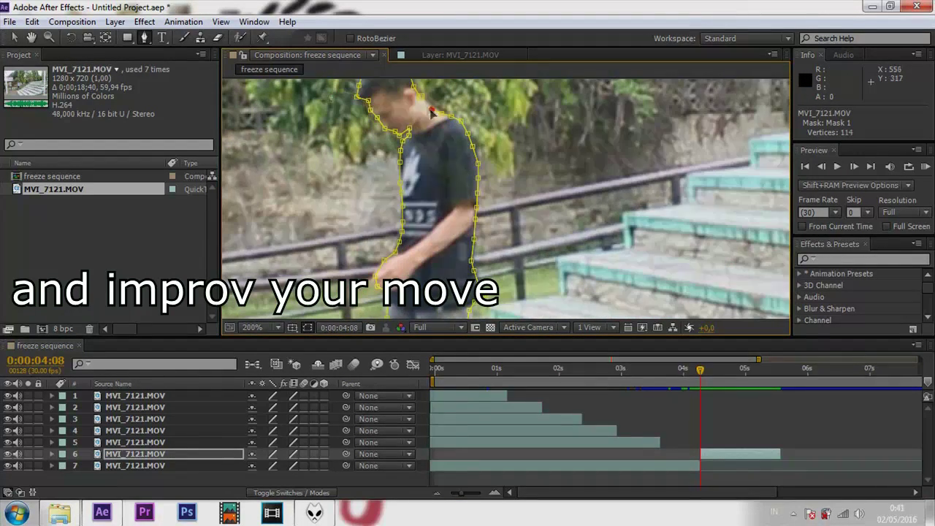
left_click(423, 107)
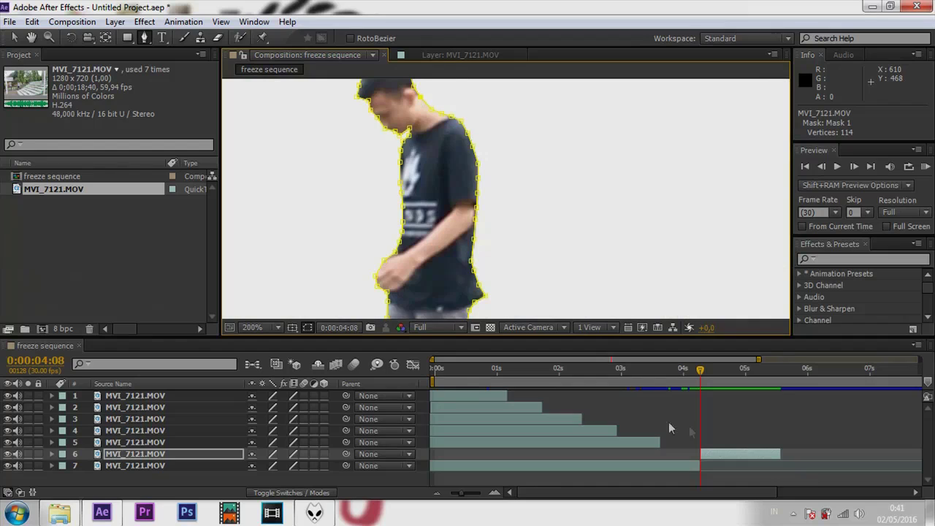
Extend the masked last frozen layer's start back to the beginning of the composition
key("comma")
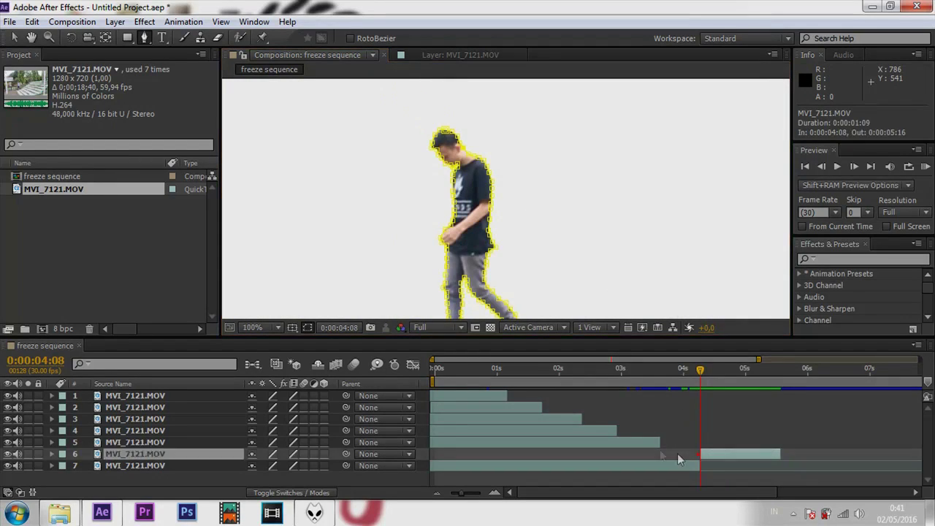
left_click_drag(677, 453, 555, 441)
left_click_drag(702, 458, 431, 462)
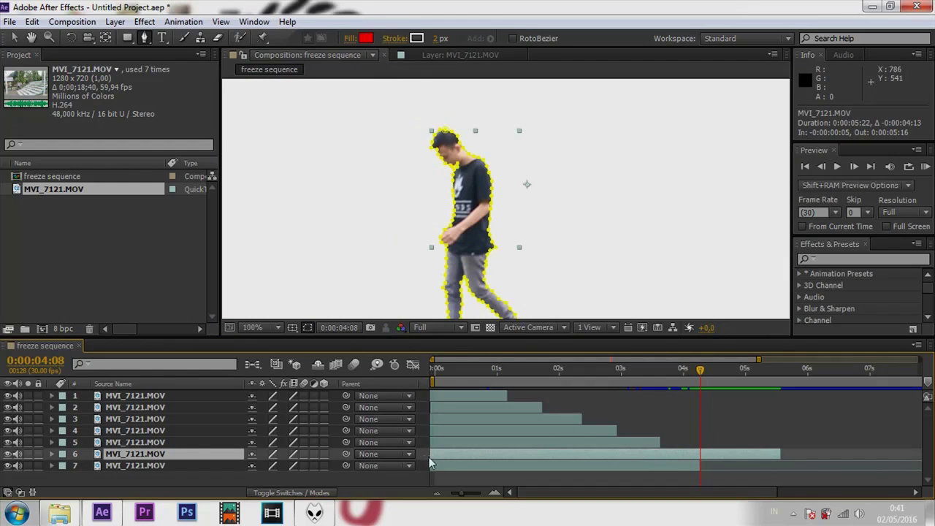
Cut off the last frozen layer after 0:00:04:08 and extend the original clip's end to 0:00:05:09
key("alt+]")
left_click(710, 456)
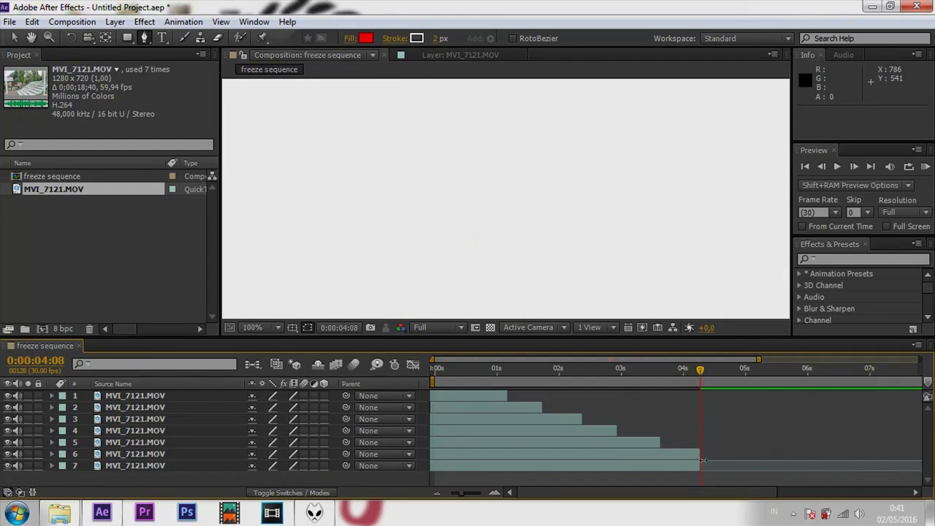
left_click(702, 468)
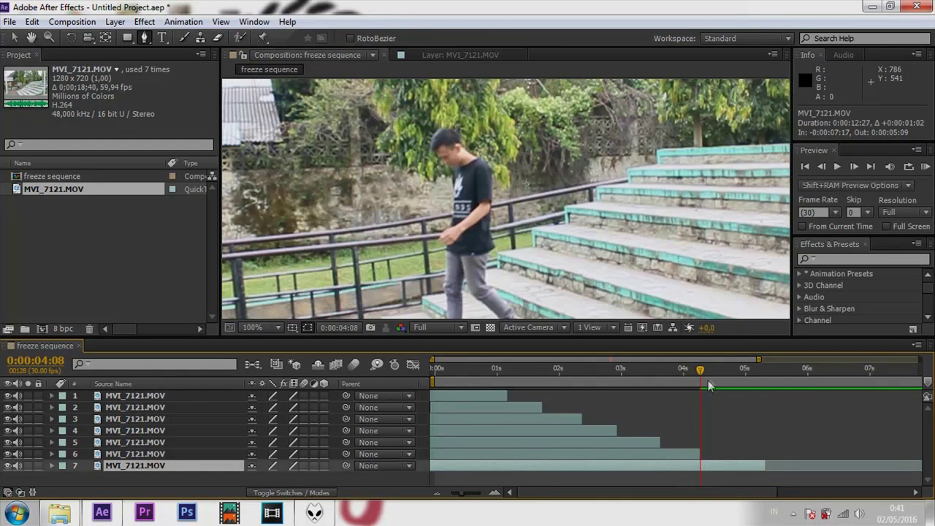
Preview the composition from 0:00:00:25 to check all frozen figures against the walking man
left_click(487, 380)
scroll(529, 282, "down", 2)
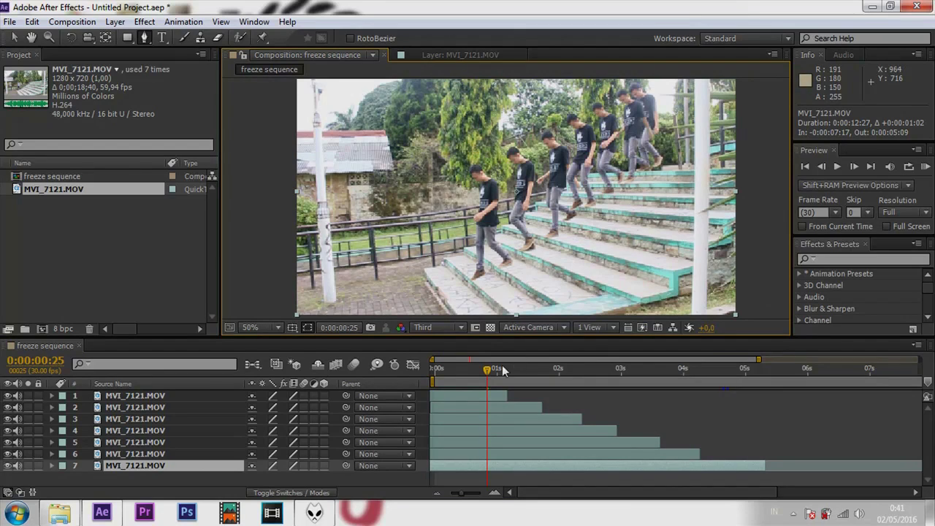
left_click(840, 168)
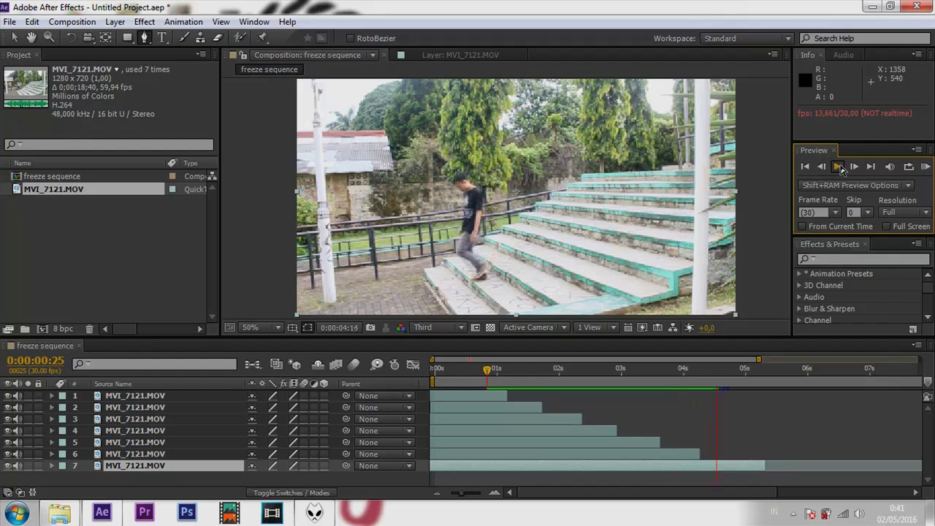
Set the composition view's resolution to Full and move the current time to 0:00:04:01
left_click(438, 328)
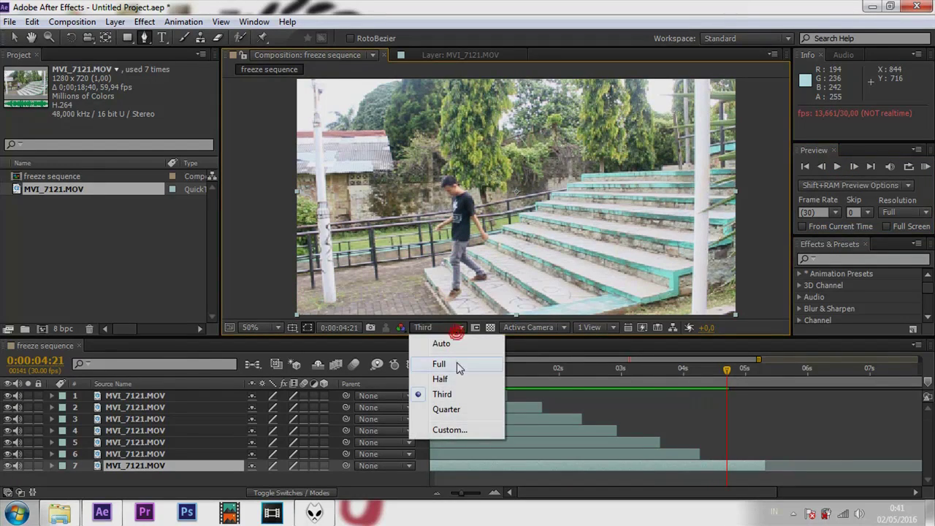
left_click(455, 363)
left_click(685, 375)
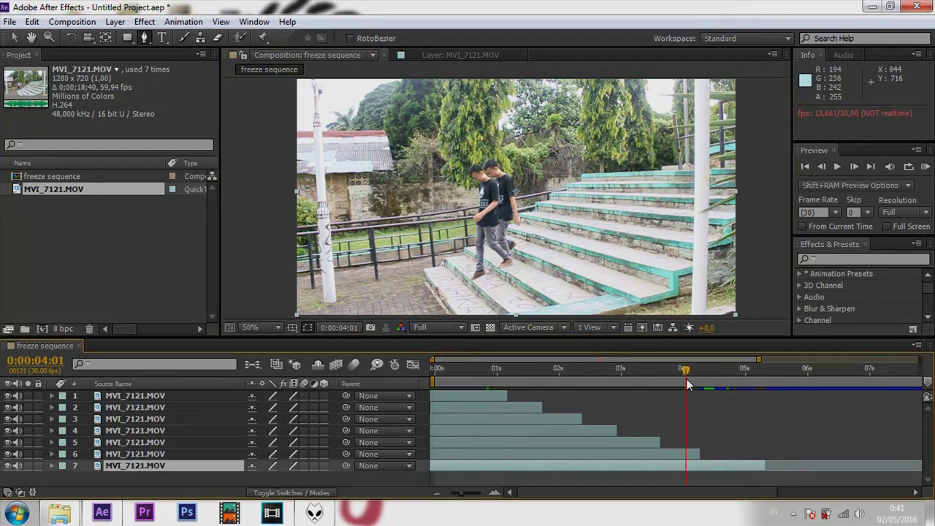
key("period")
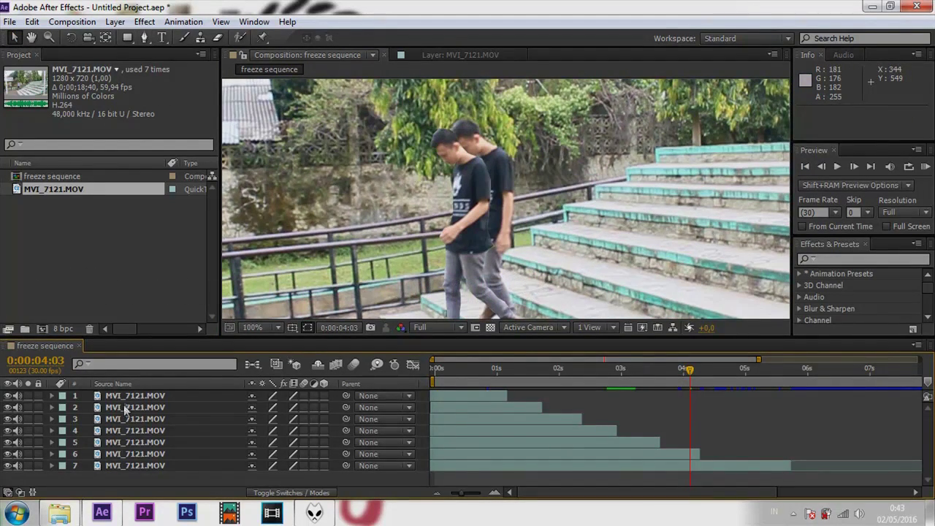
Select the six frozen layers, expand their mask properties, and set layer 6's Mask Feather to 5 pixels
left_click(127, 396)
left_click(140, 455, "shift")
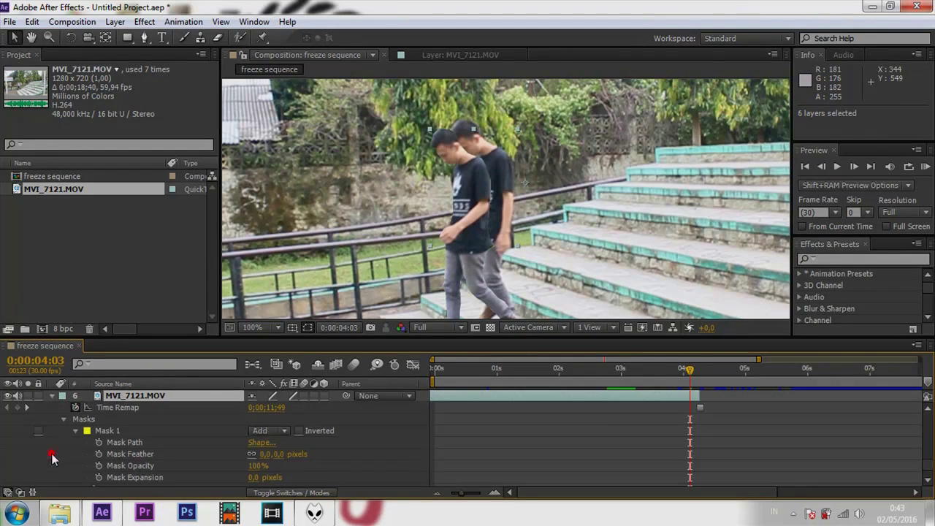
left_click(52, 454)
left_click(278, 454)
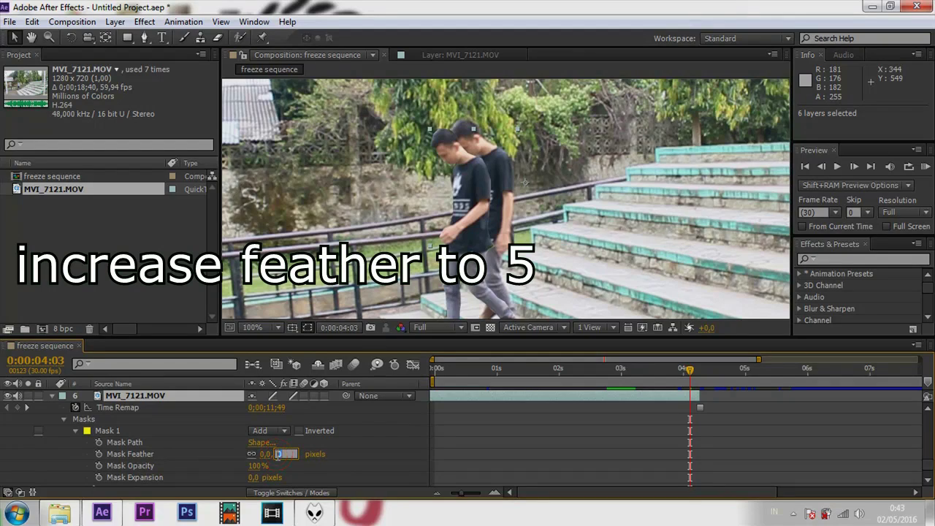
type("2")
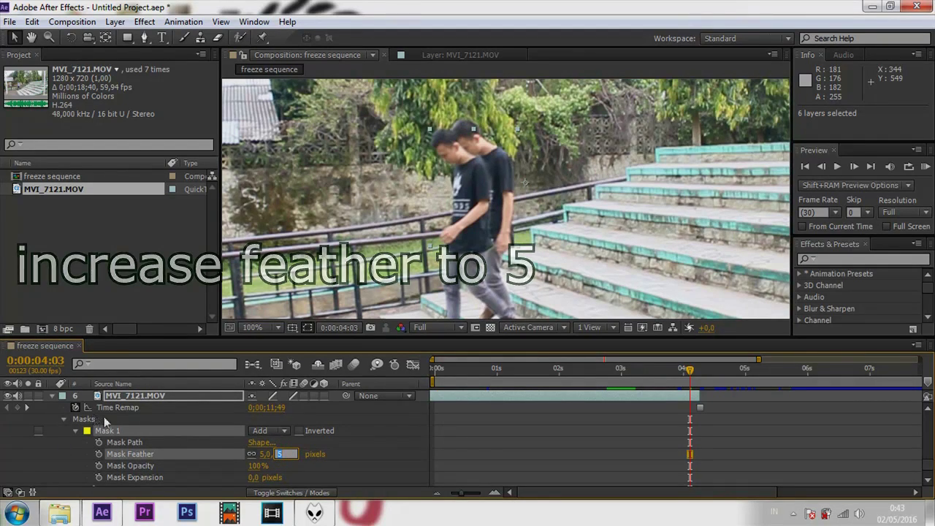
scroll(103, 417, "up", 3)
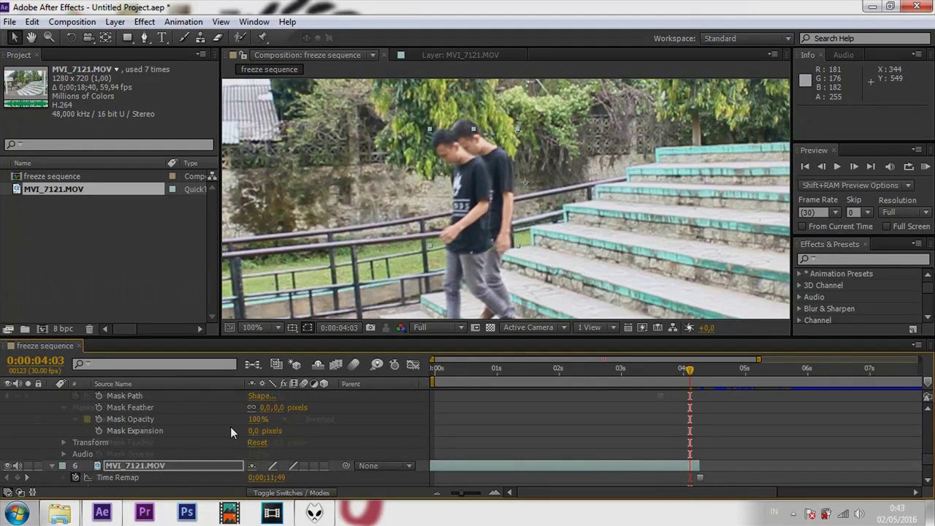
Set the Mask Feather of frozen layers 5 and 4 to 5 pixels
scroll(231, 426, "down", 3)
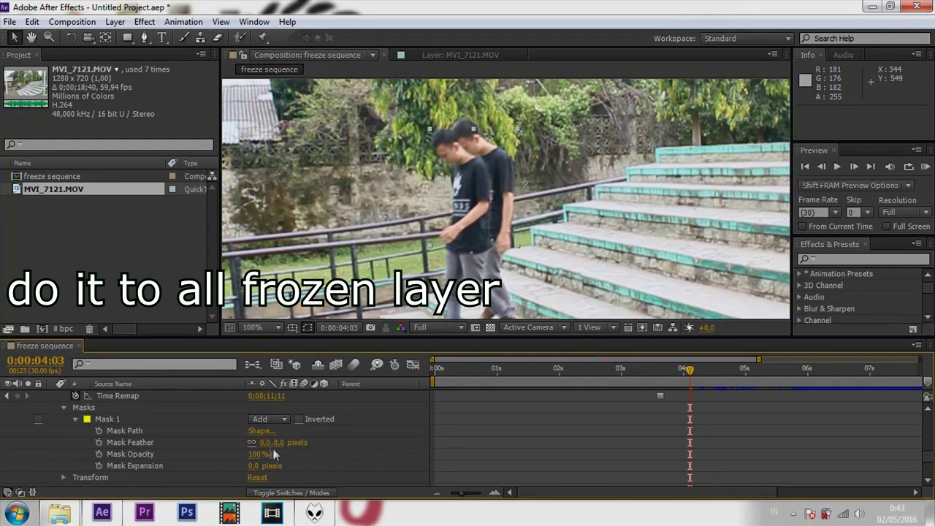
left_click(266, 442)
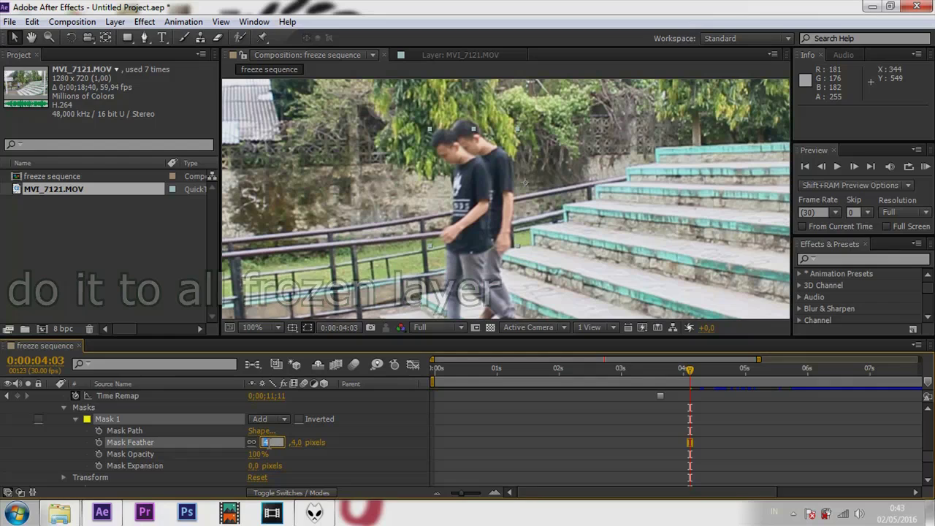
type("5")
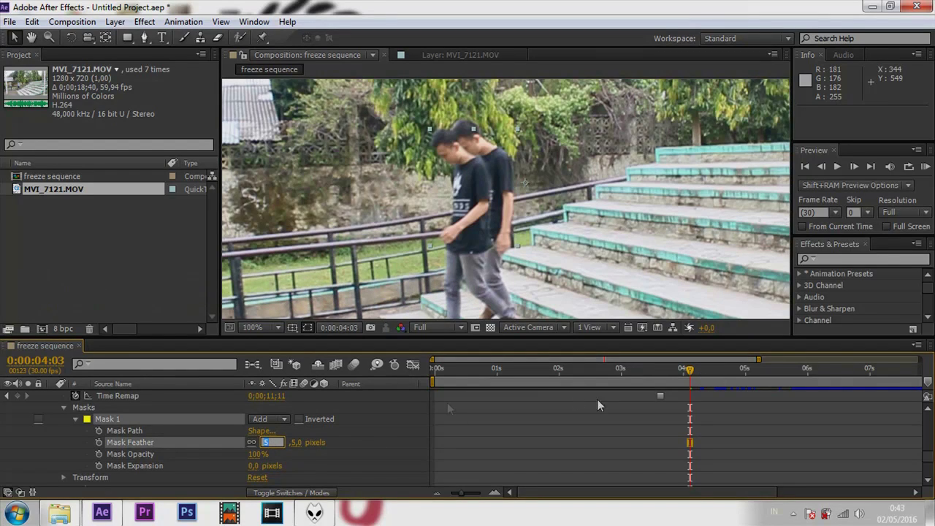
key("ctrl+z")
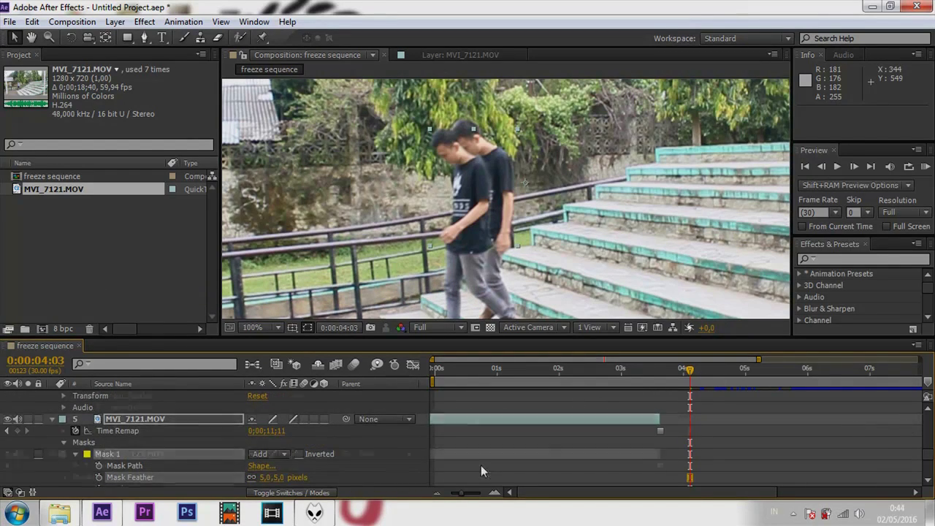
scroll(480, 466, "down", 2)
left_click(266, 431)
type("2")
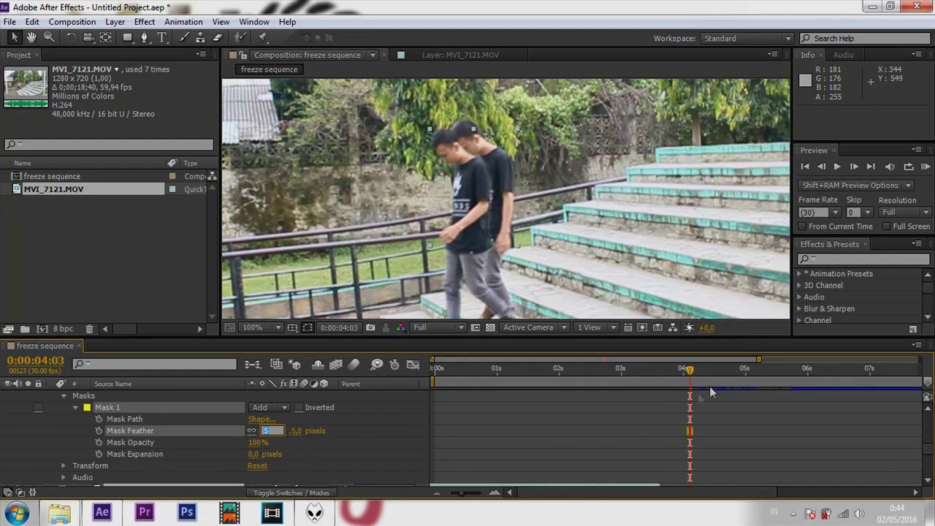
key("ctrl+z")
Set the Mask Feather of frozen layers 3, 2 and 1 to 5 pixels, then collapse all layer properties and deselect the layers
scroll(379, 437, "down", 3)
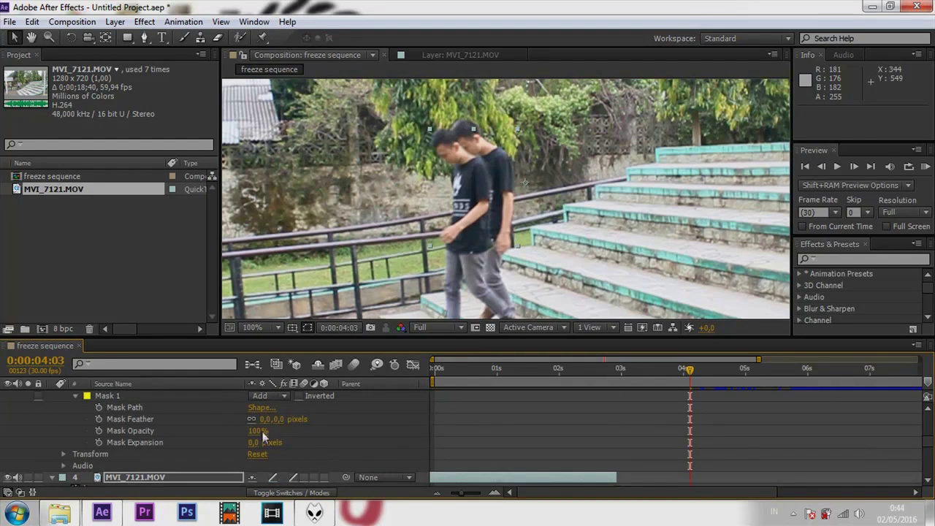
left_click(266, 419)
type("2")
type("5")
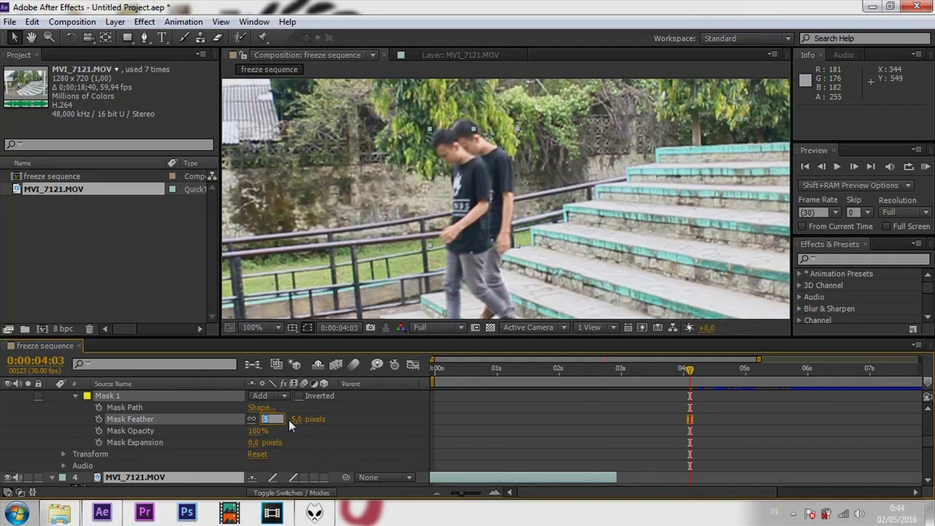
key("Return")
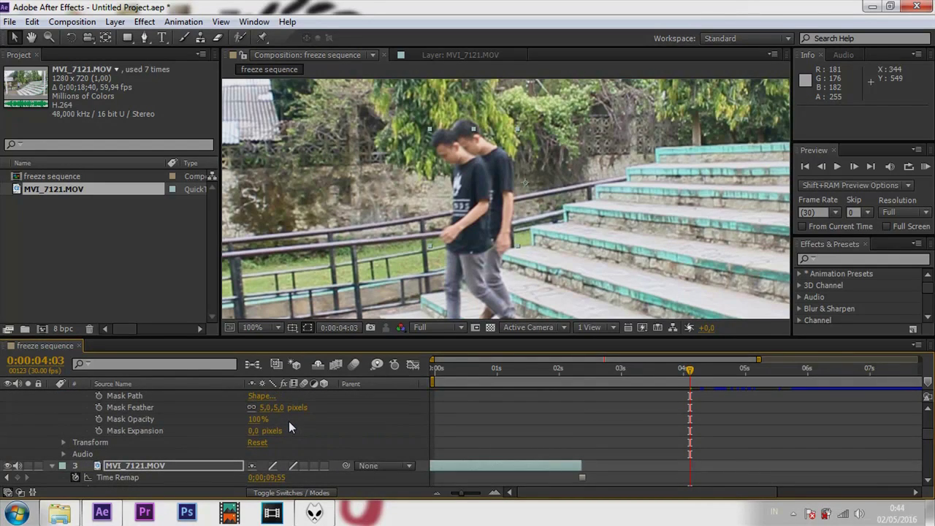
scroll(289, 420, "up", 4)
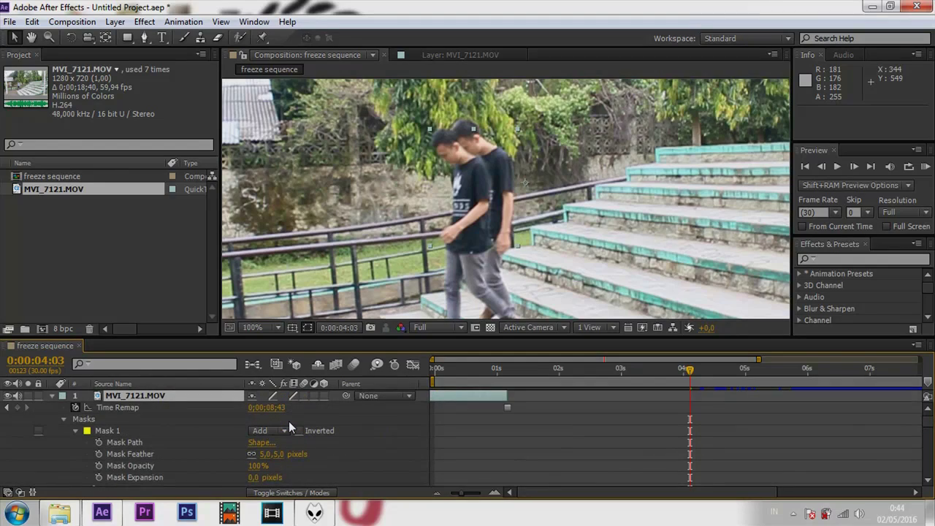
left_click(52, 395)
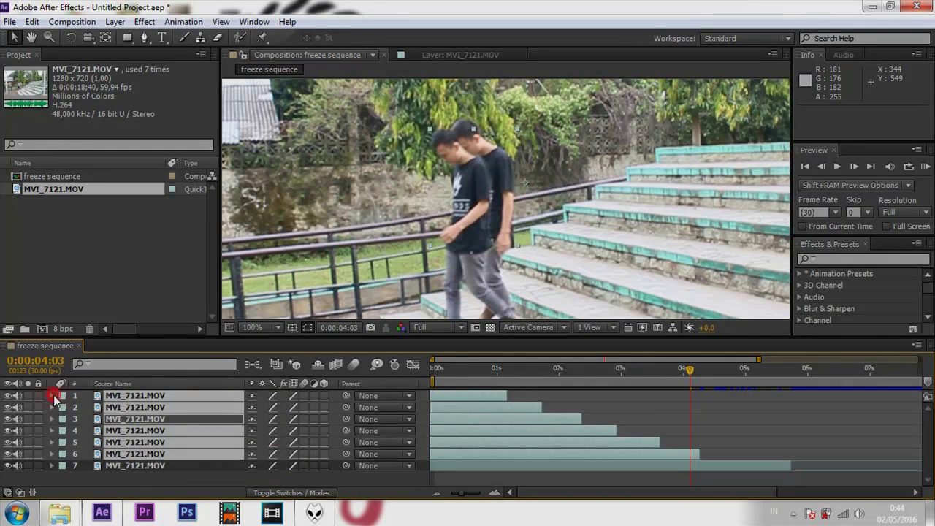
left_click(747, 418)
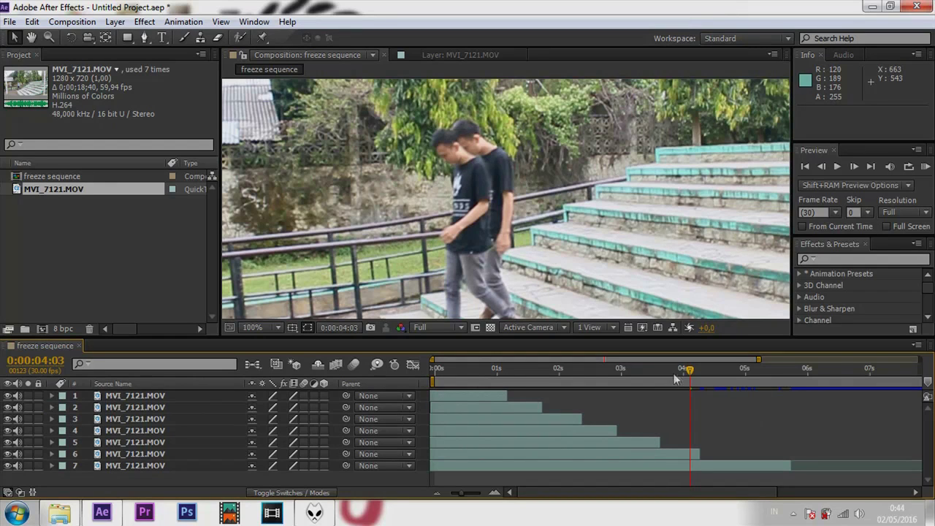
Preview the whole frame at 50% zoom from 0:00:00:25 to check the feathered frozen figures
left_click_drag(675, 379, 487, 374)
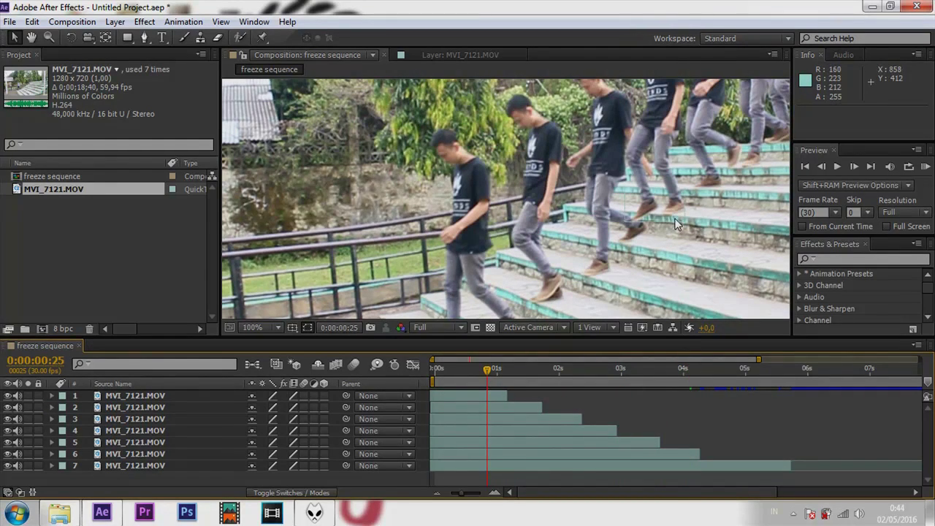
scroll(669, 173, "down", 2)
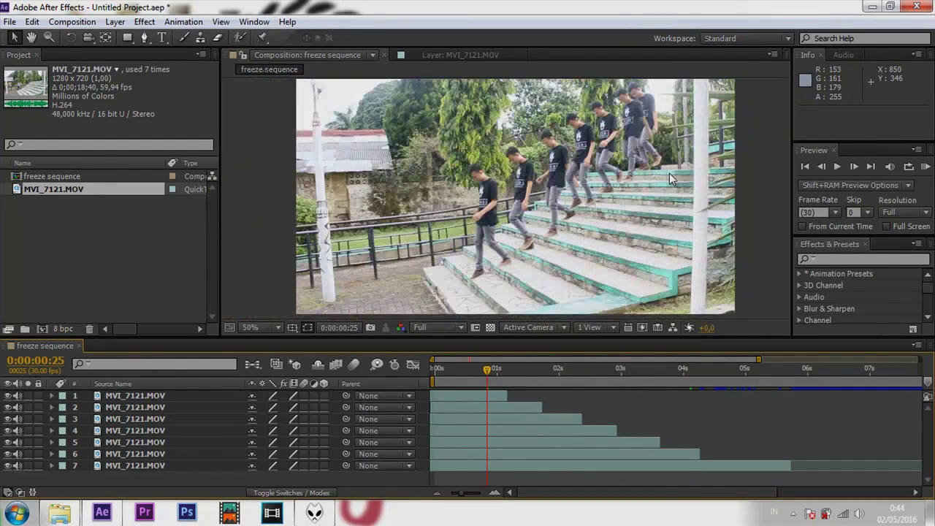
left_click(838, 167)
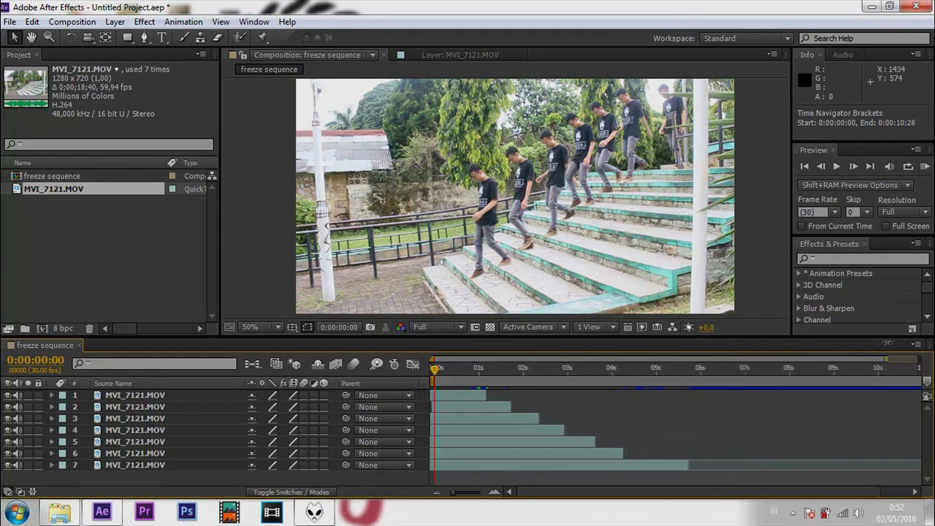
End the composition's work area at 0:00:05:21, where the original clip stops
left_click_drag(887, 359, 915, 359)
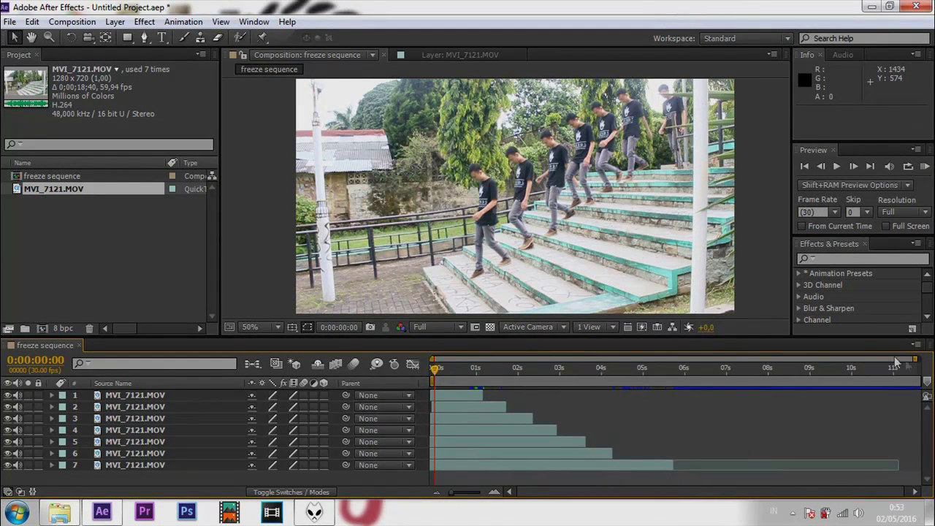
left_click_drag(915, 359, 678, 403)
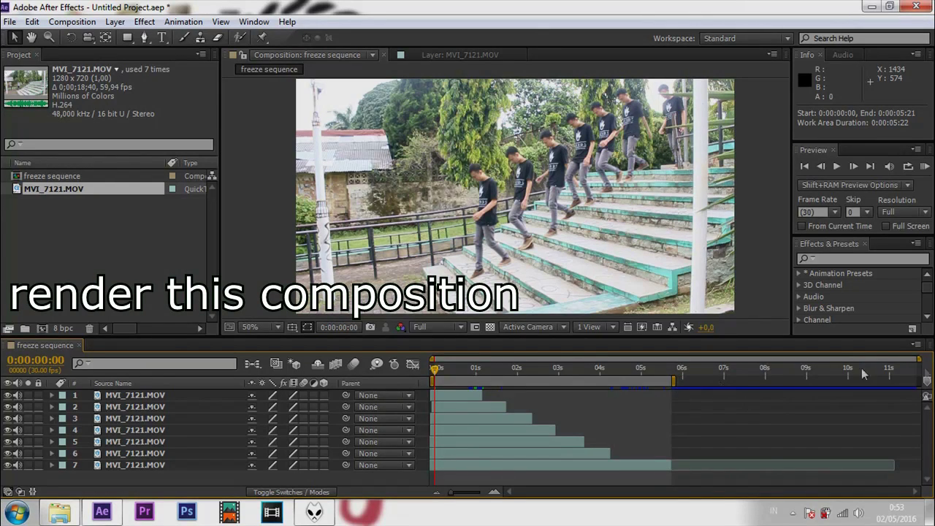
left_click_drag(920, 359, 737, 367)
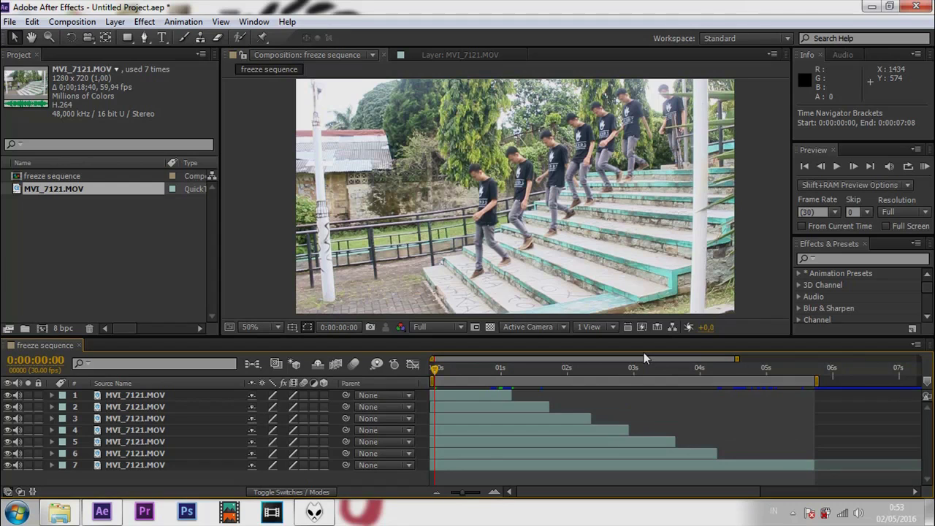
Add the freeze sequence composition to the render queue and set its output module format to H.264
left_click(72, 21)
left_click(100, 224)
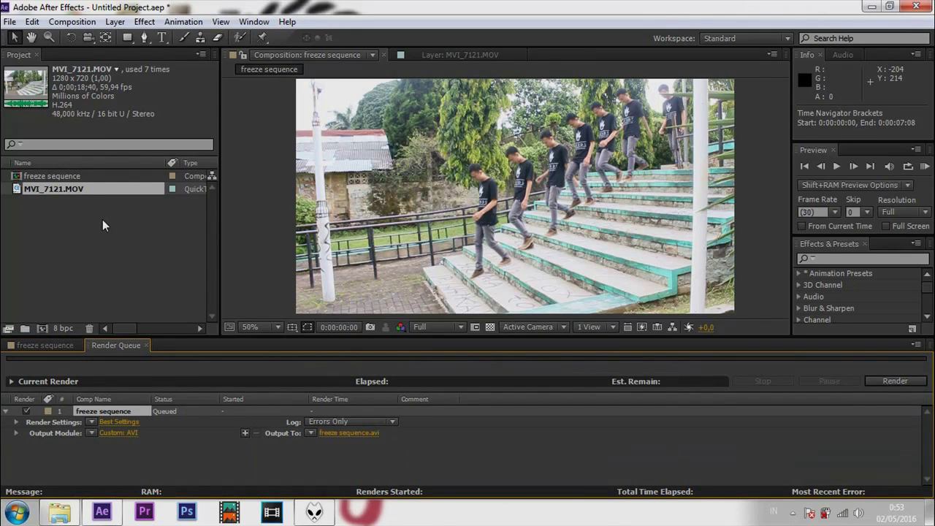
left_click(117, 432)
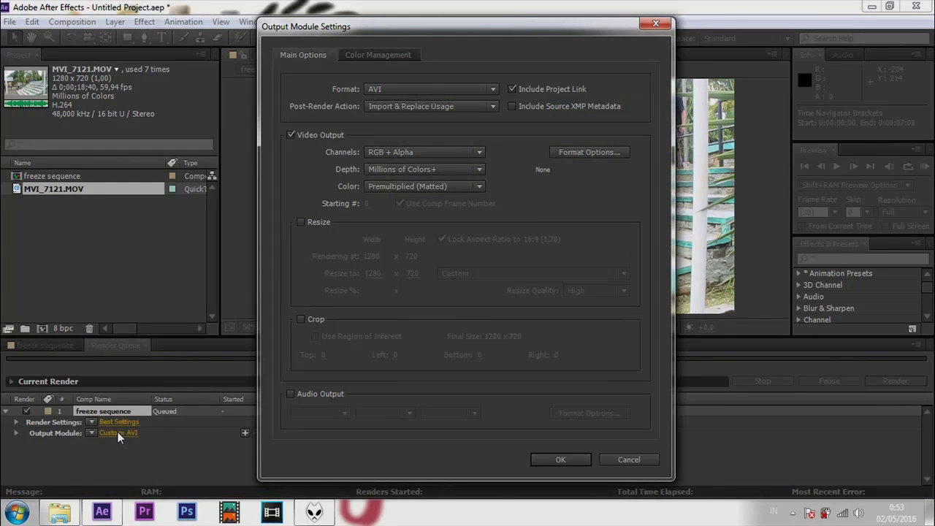
left_click(405, 90)
left_click(397, 184)
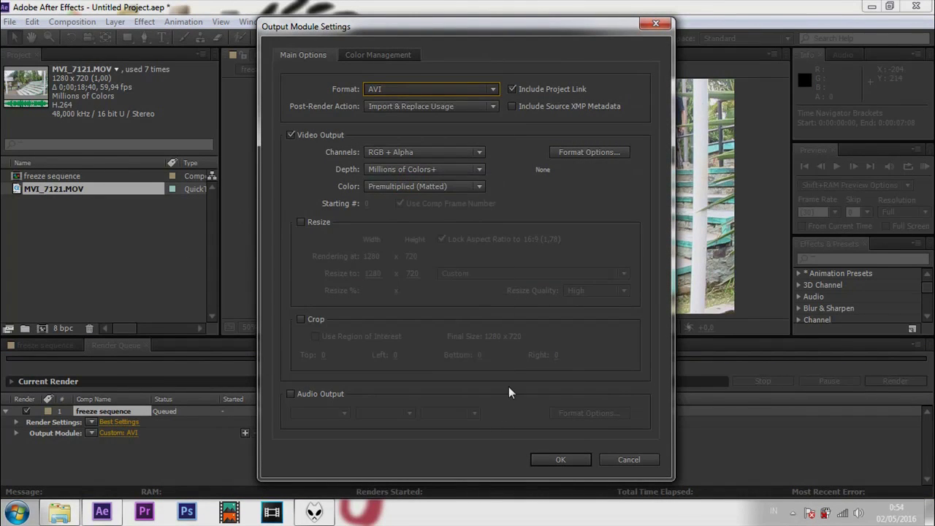
left_click(557, 459)
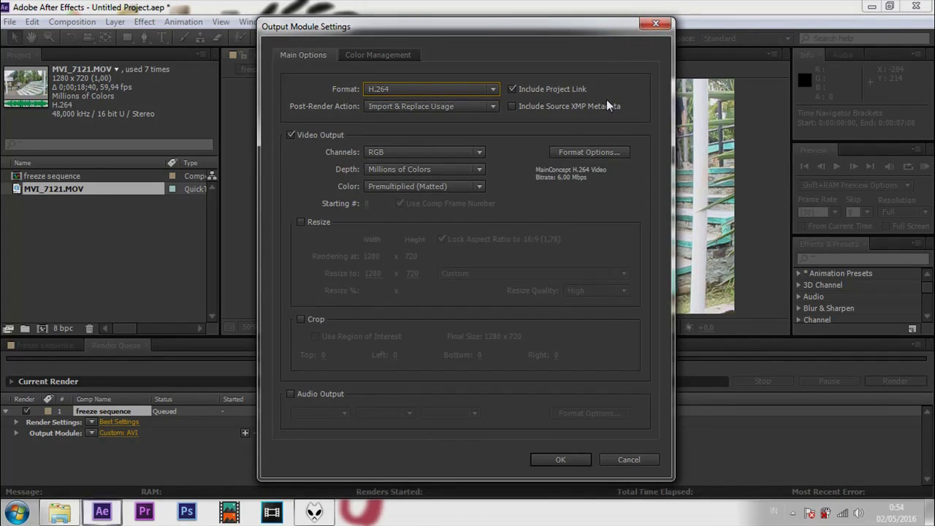
left_click(558, 459)
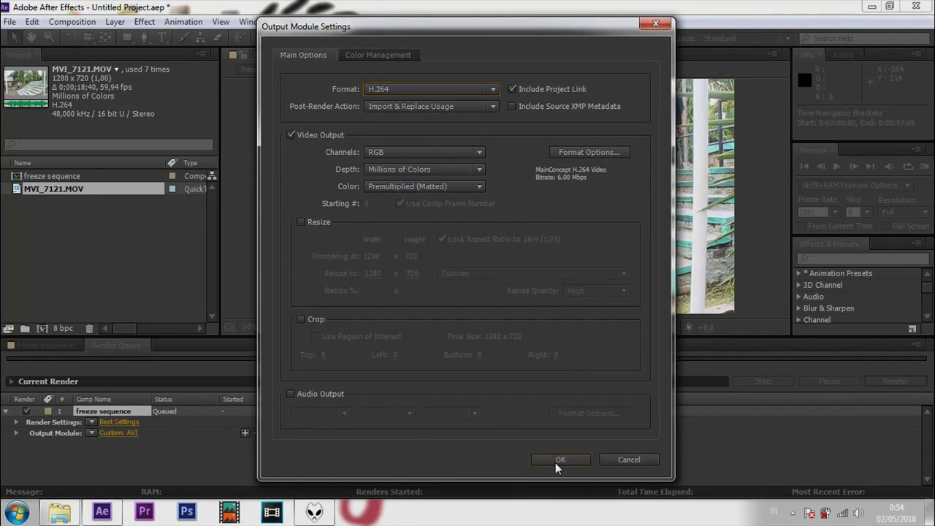
For the output location, create a folder named "freeze frame" inside Taman Joglo's "bareng EM" folder
left_click(359, 433)
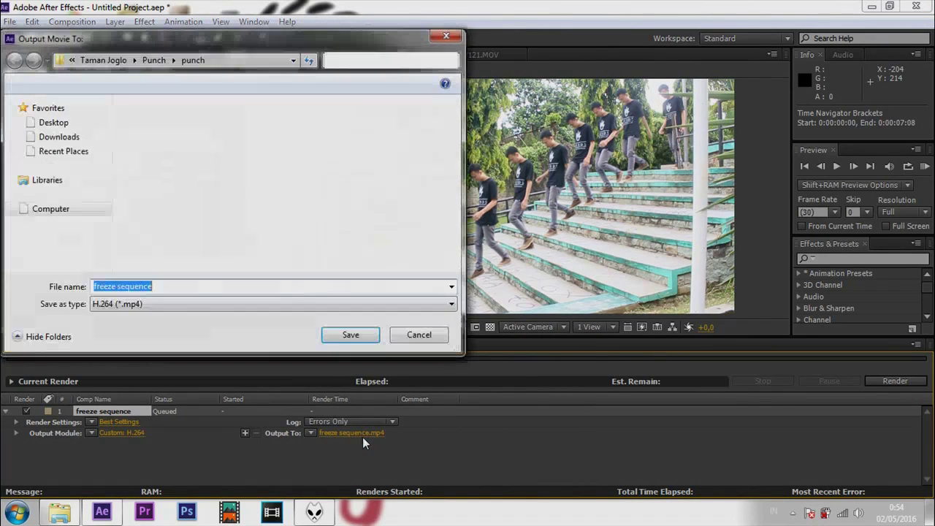
left_click(110, 61)
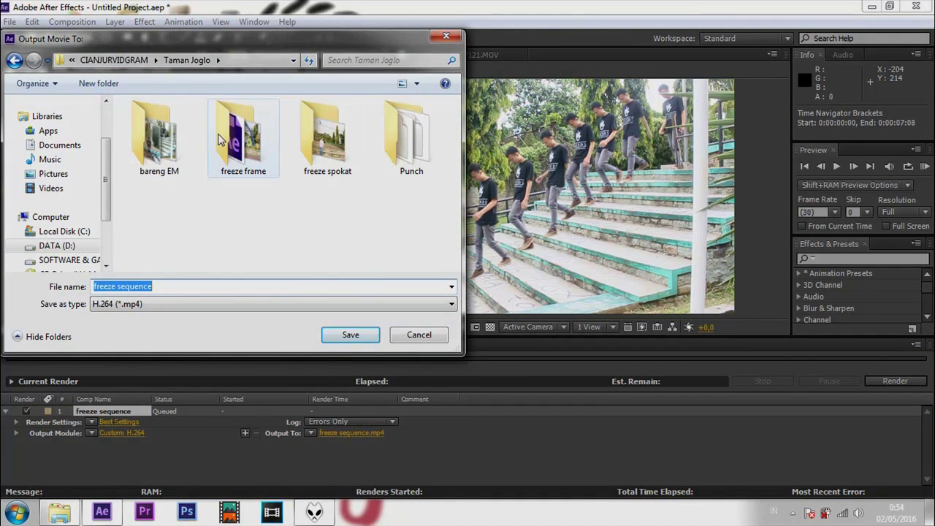
double_click(161, 125)
left_click(109, 85)
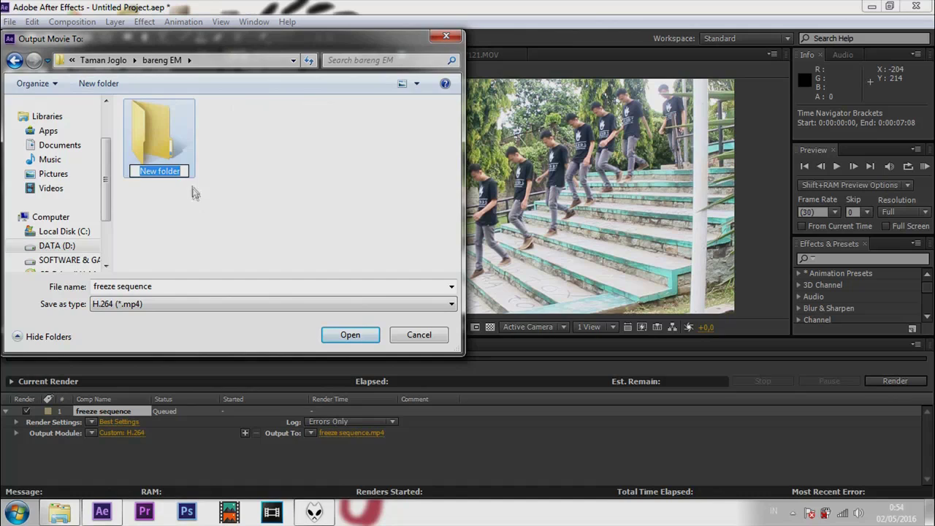
type("freeze frame")
key("Return")
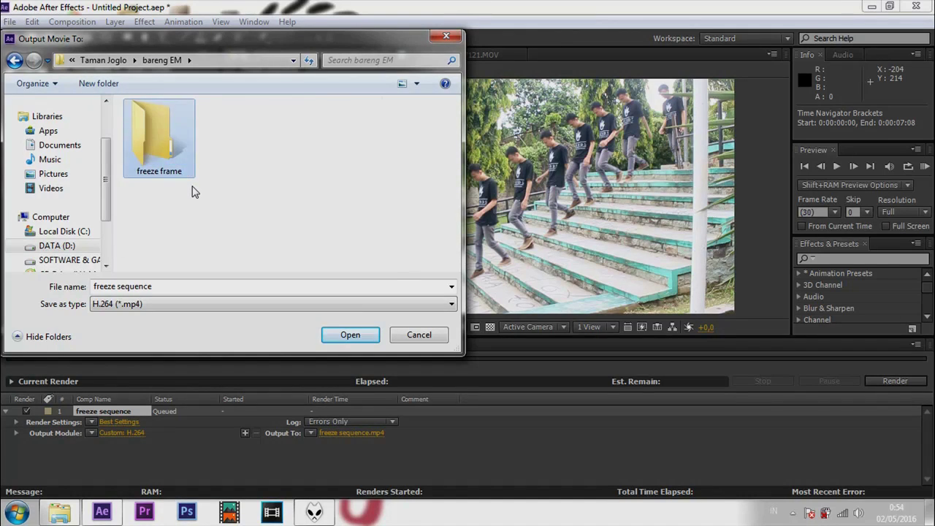
Save the output as "freeze frame 1" in the new "freeze frame" folder and render the composition
key("Return")
type("frame 1")
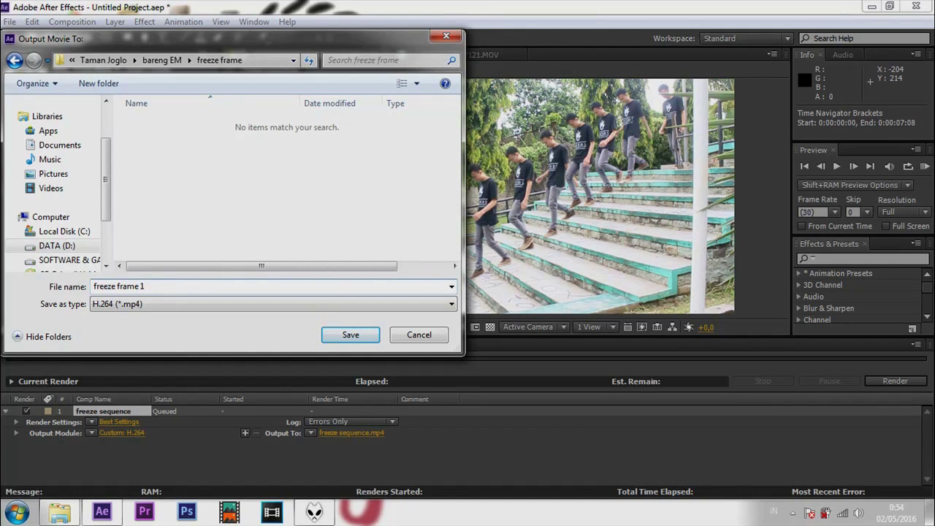
key("Return")
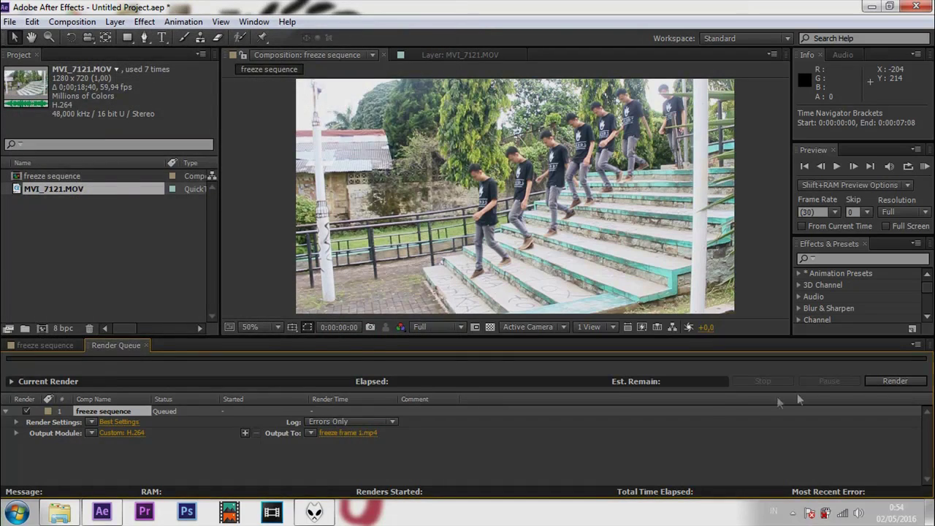
left_click(877, 380)
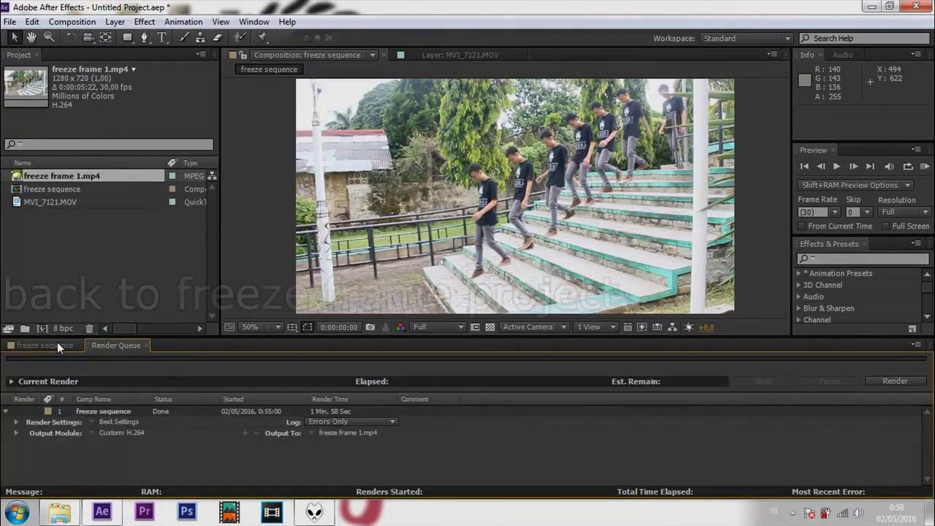
Return to the freeze sequence timeline, move to 0:00:01:05 and extend the top frozen layer's end to 0:00:05:21
left_click(57, 344)
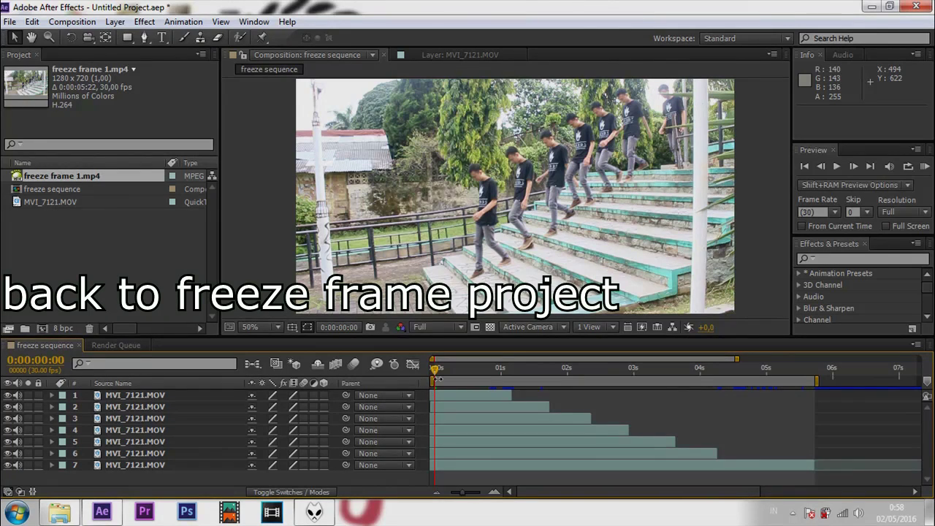
left_click(503, 373)
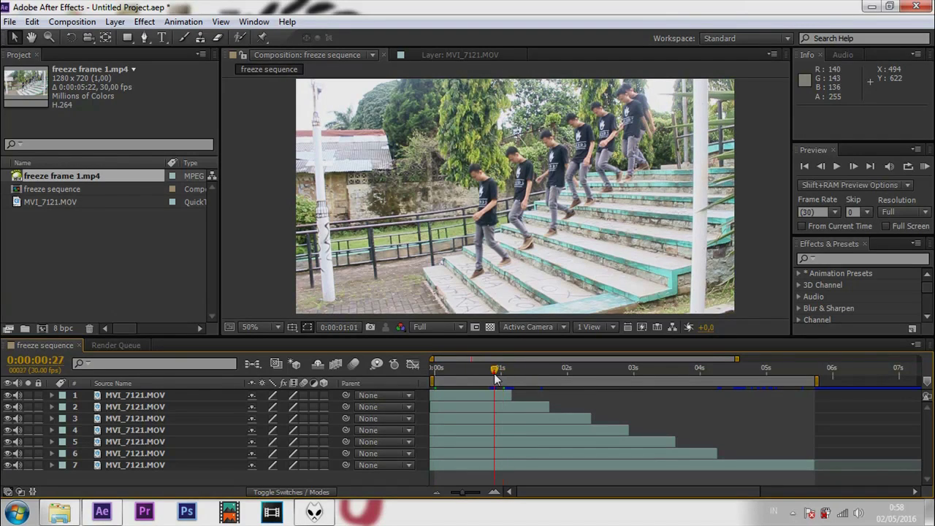
left_click(854, 167)
left_click(855, 166)
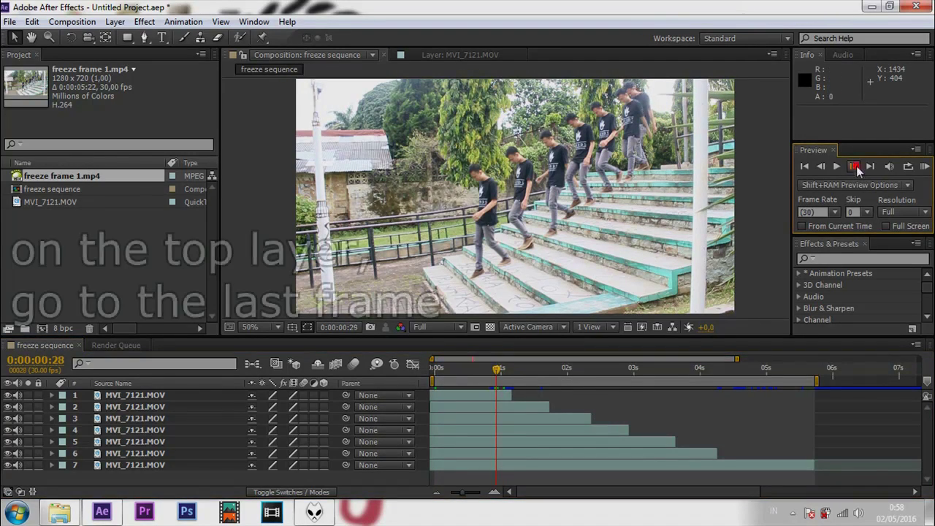
left_click(855, 167)
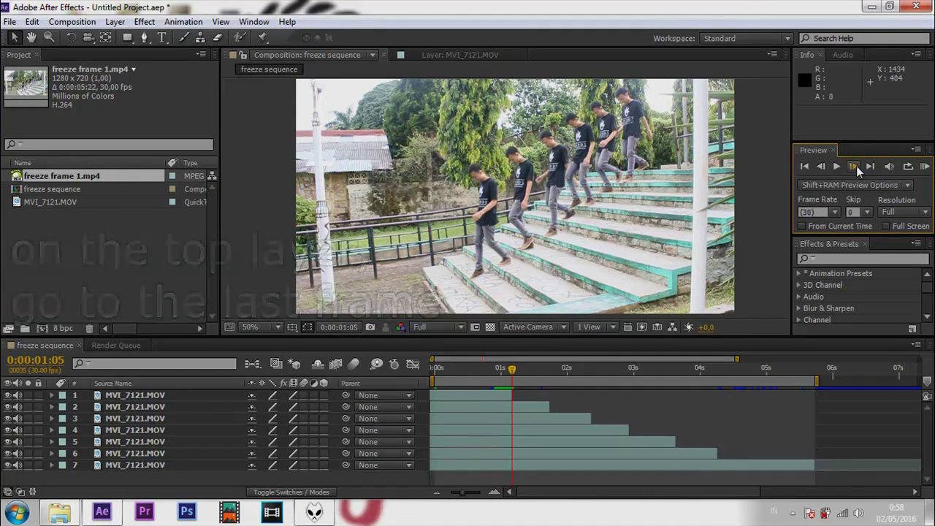
left_click(496, 399)
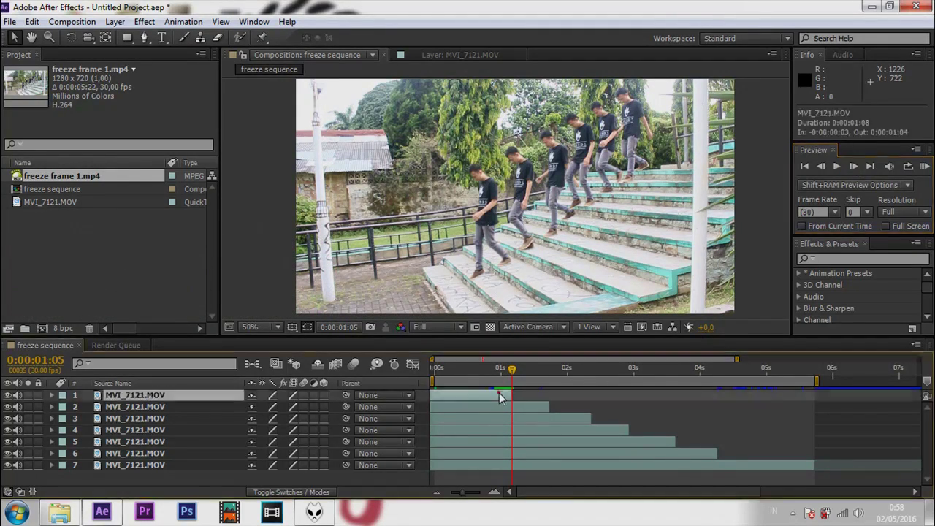
left_click_drag(514, 395, 805, 397)
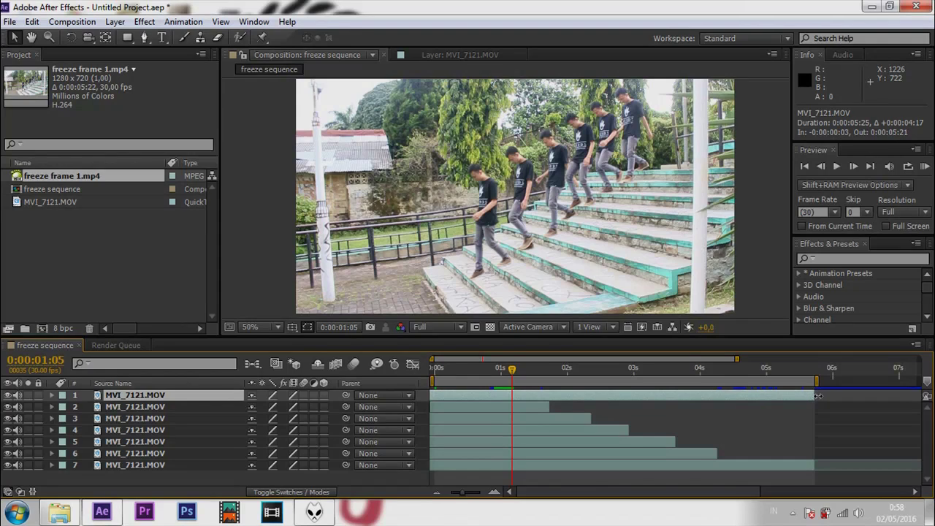
Split the top frozen layer at 0:00:01:05 and delete the part before the split
left_click(754, 259)
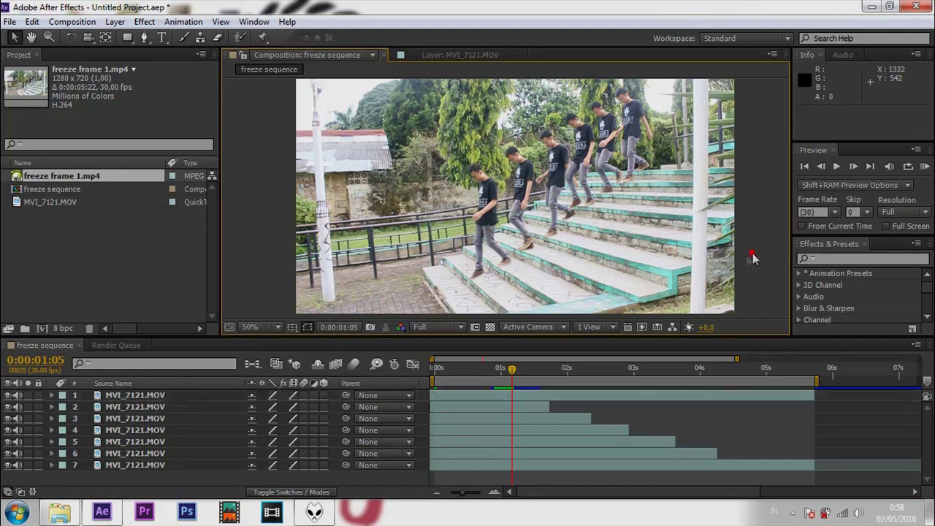
left_click(515, 392)
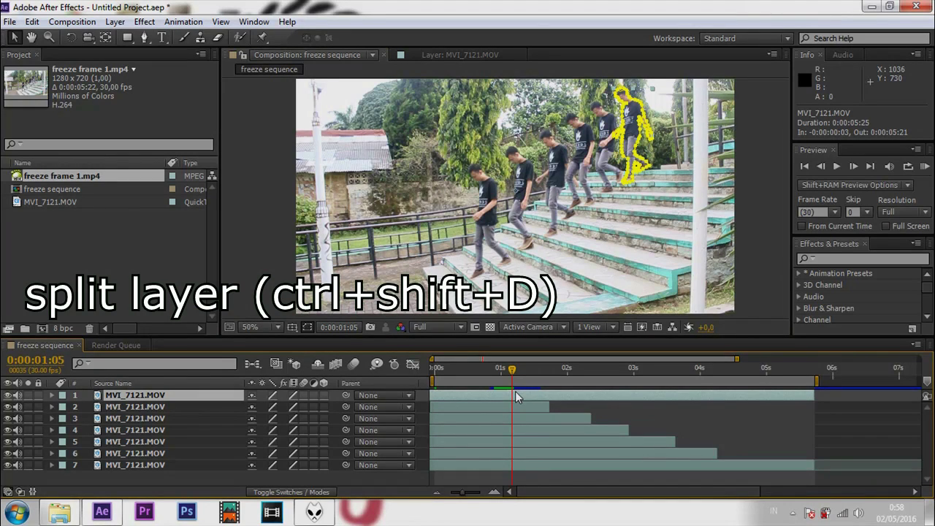
key("ctrl+shift+d")
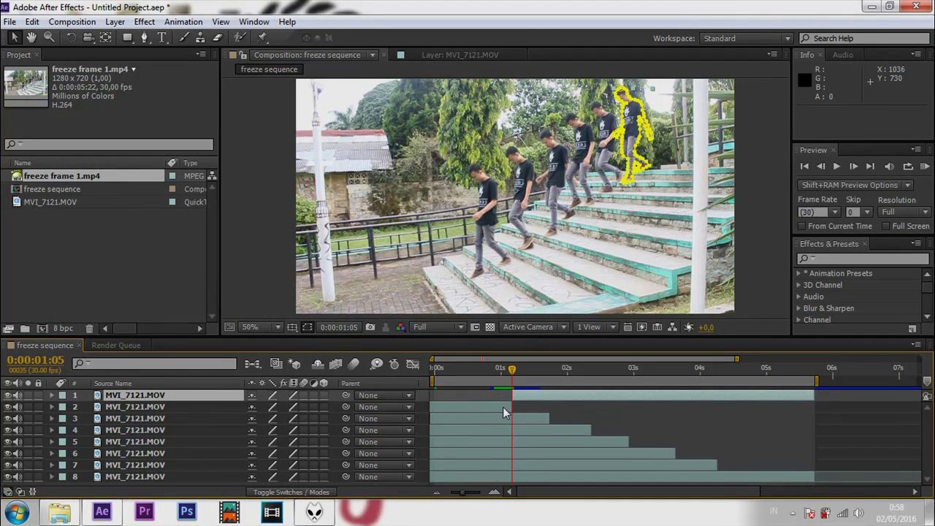
left_click(504, 410)
key("Delete")
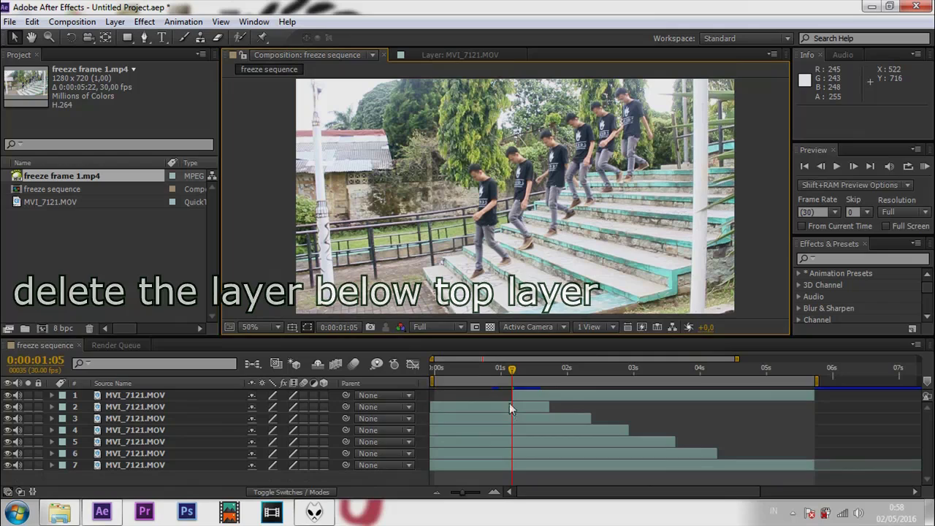
Play from 0:00:00:26, stop at 0:00:01:22 and extend the second layer's end to 0:00:05:21
left_click(493, 370)
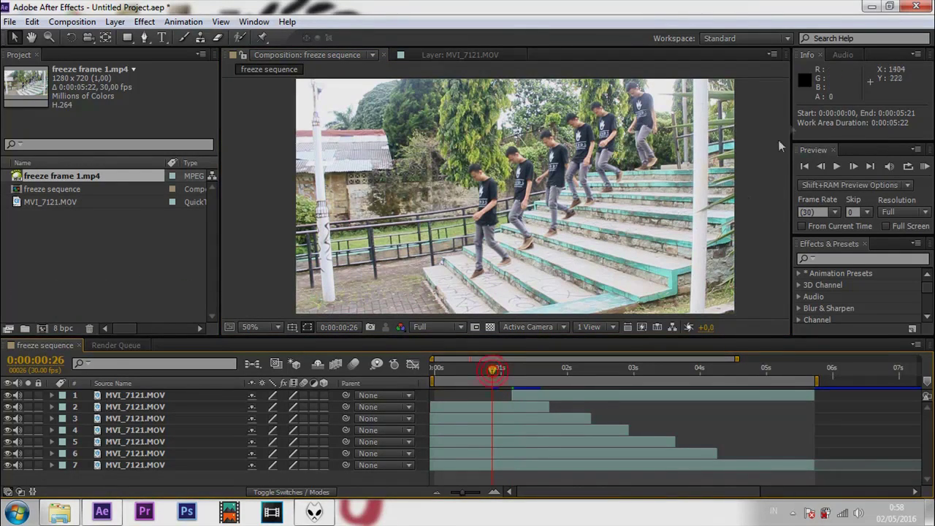
left_click(837, 167)
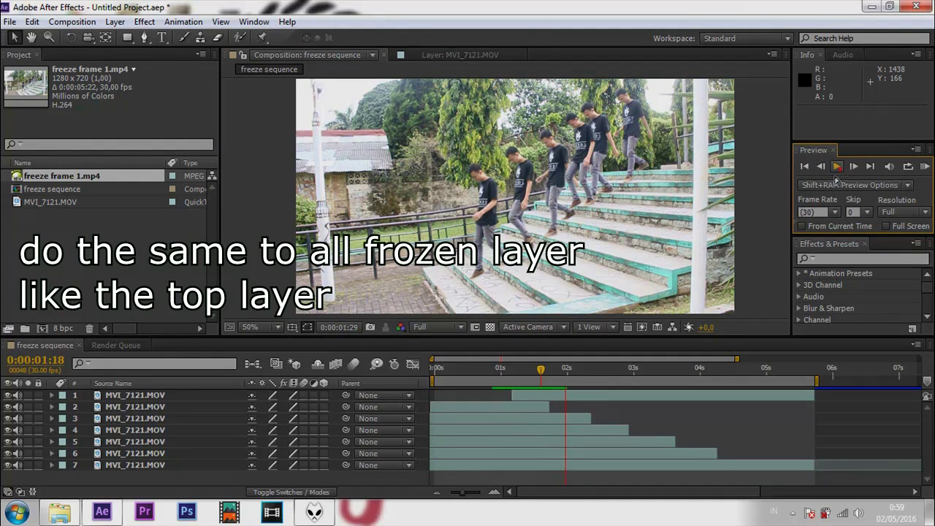
left_click(837, 167)
left_click(853, 166)
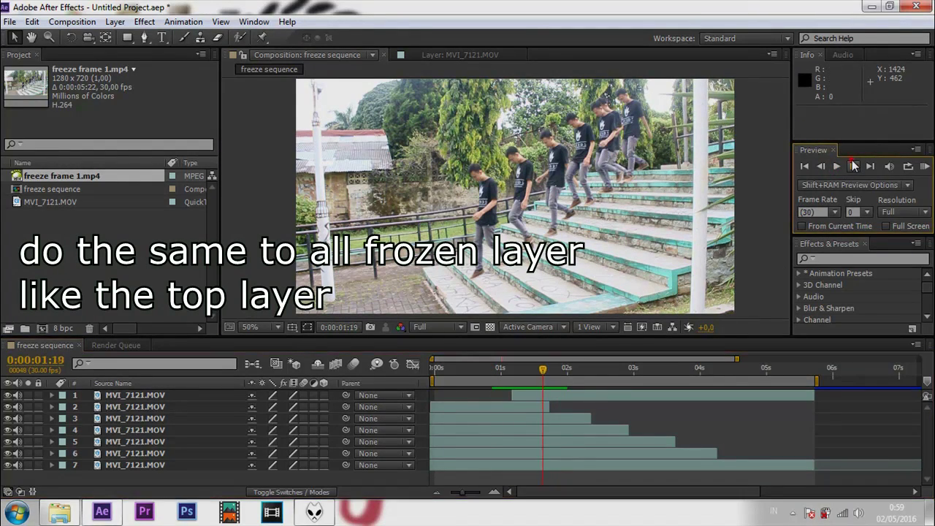
left_click(853, 167)
left_click(853, 167)
left_click(853, 167)
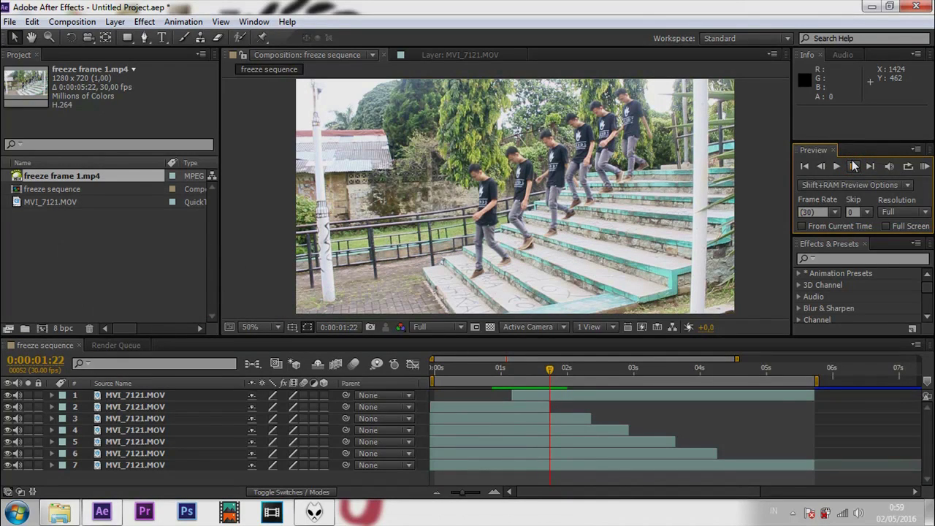
left_click(538, 410)
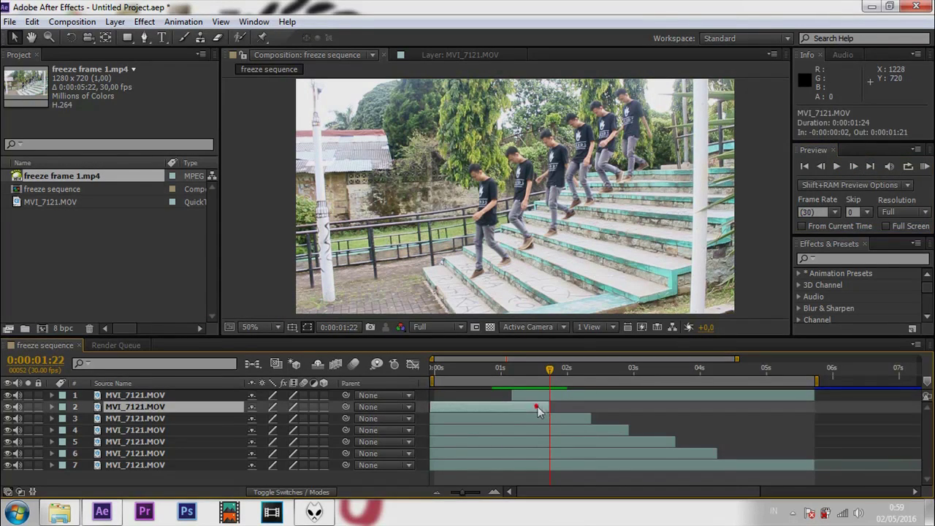
left_click_drag(548, 405, 827, 396)
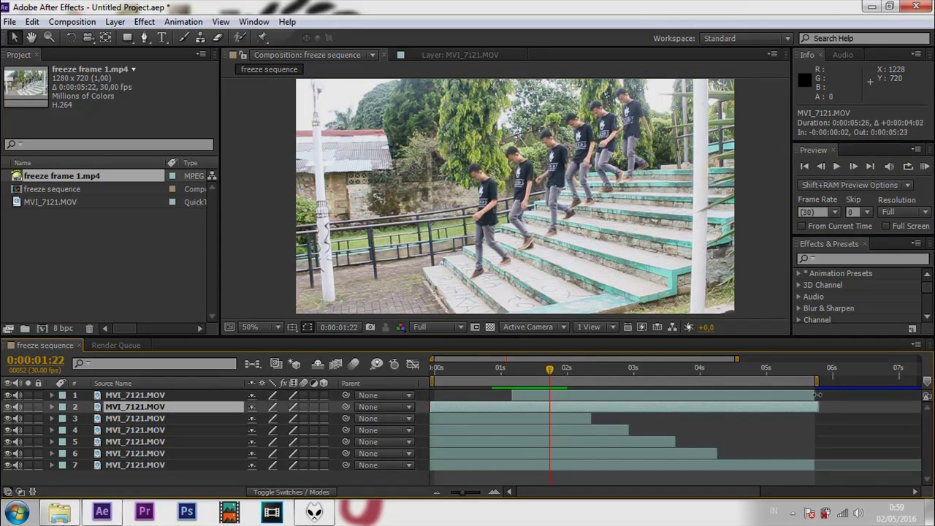
left_click(812, 395)
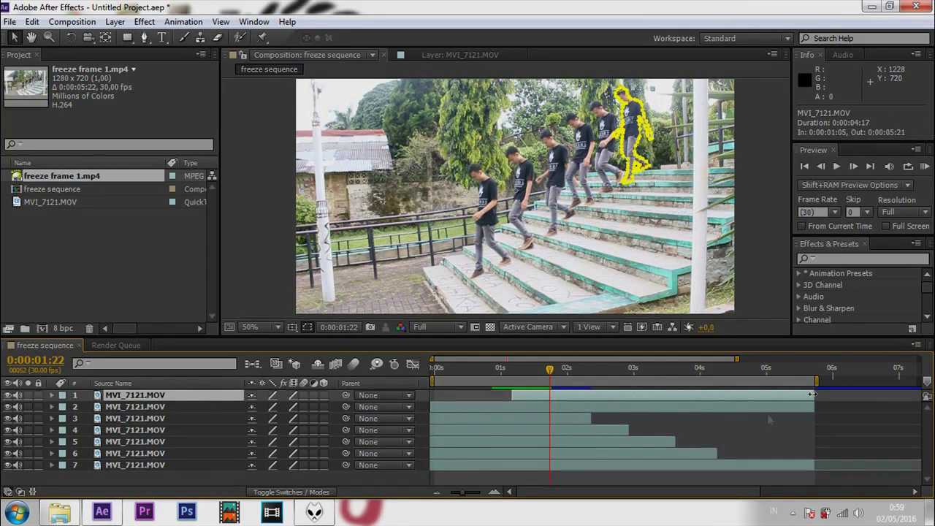
Split the second frozen layer at 0:00:01:22 and delete its earlier part
left_click(549, 407)
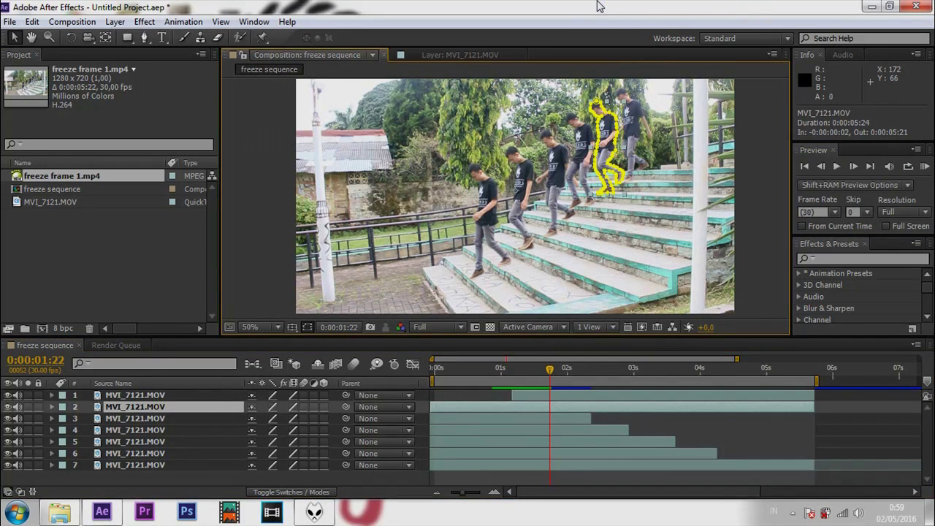
key("ctrl+shift+d")
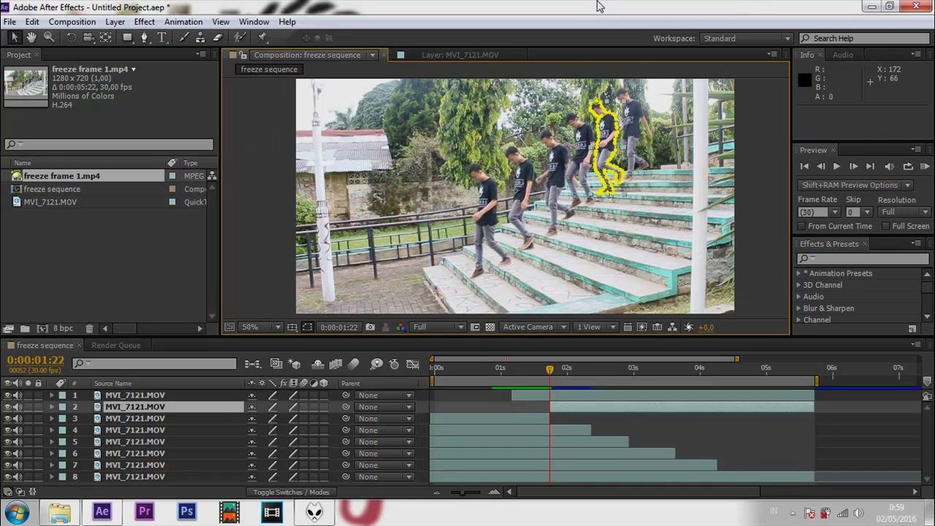
left_click(527, 418)
key("Delete")
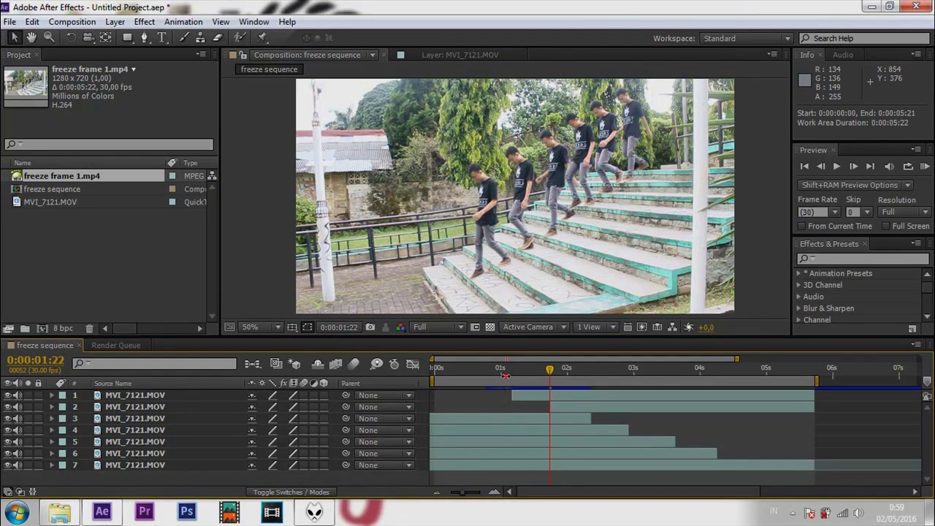
Play from 0:00:01:02, advance to 0:00:02:11 and extend the third layer's end to 0:00:05:21
left_click(504, 371)
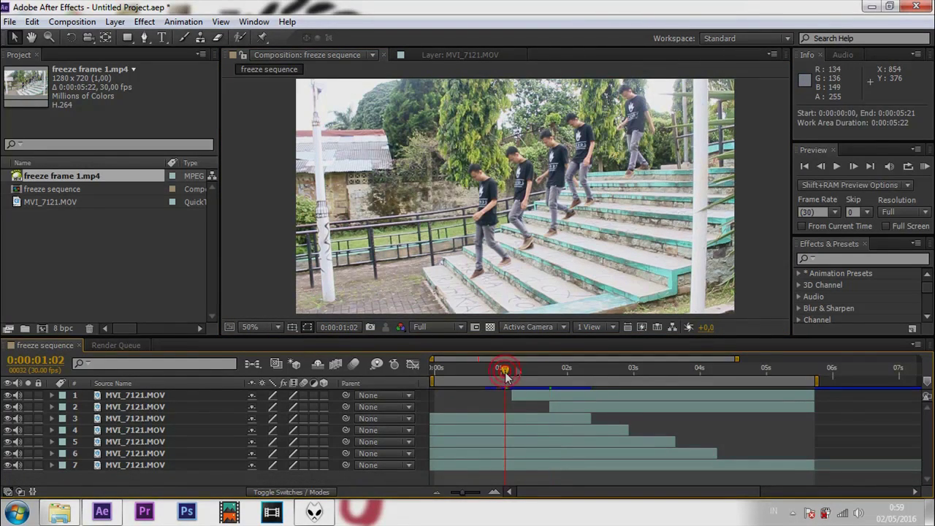
left_click(835, 167)
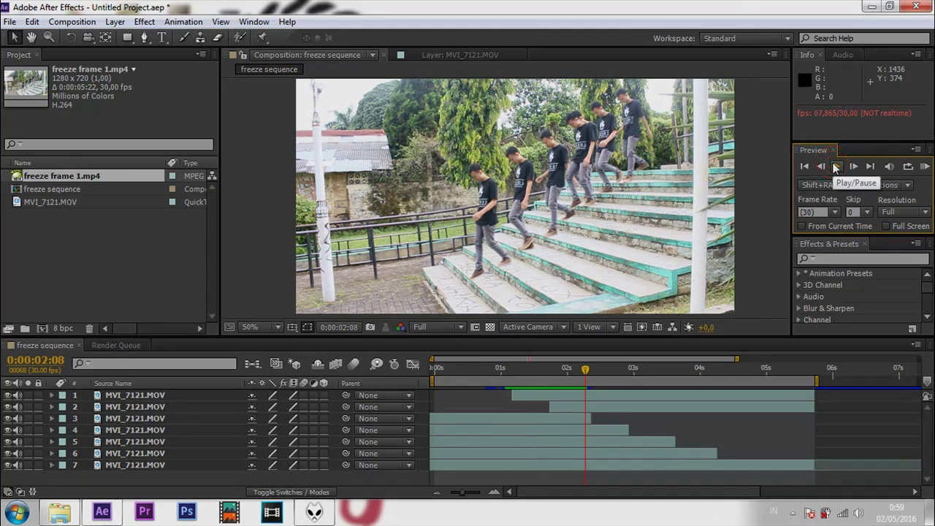
left_click(855, 166)
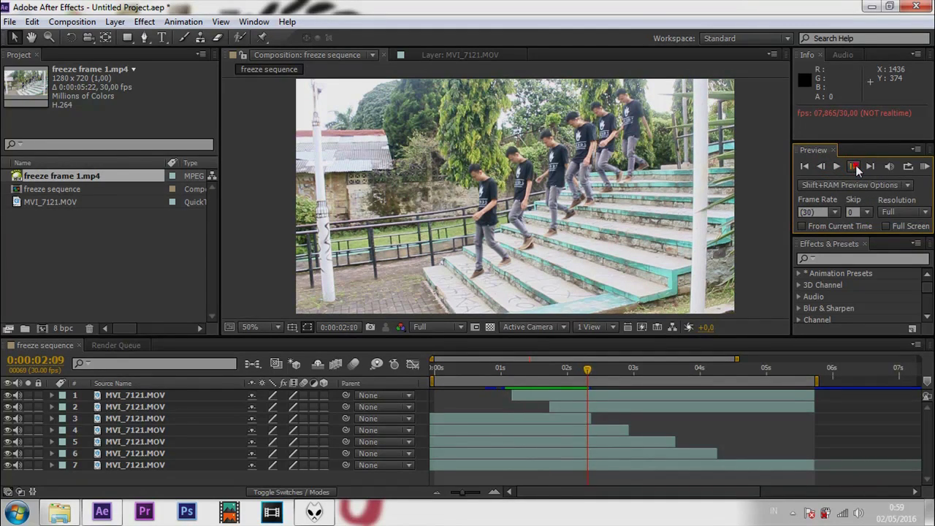
left_click(854, 167)
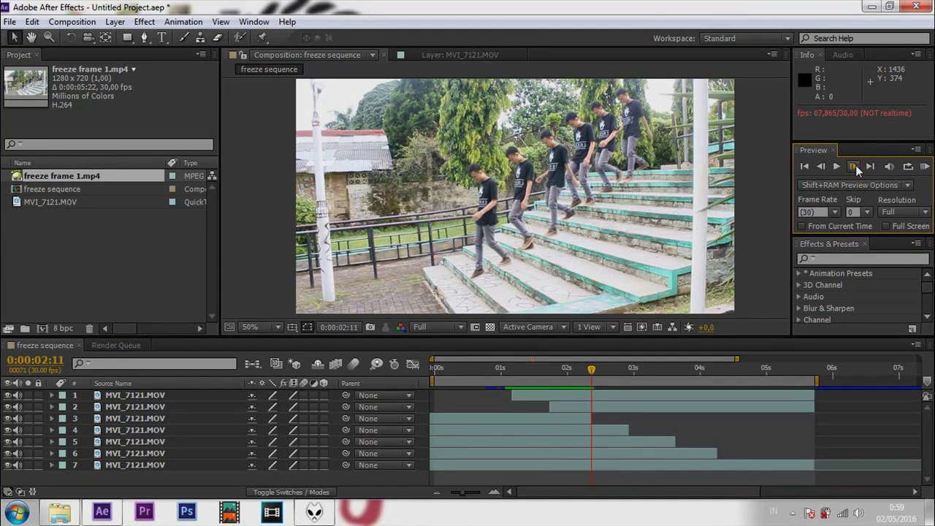
left_click_drag(583, 419, 756, 418)
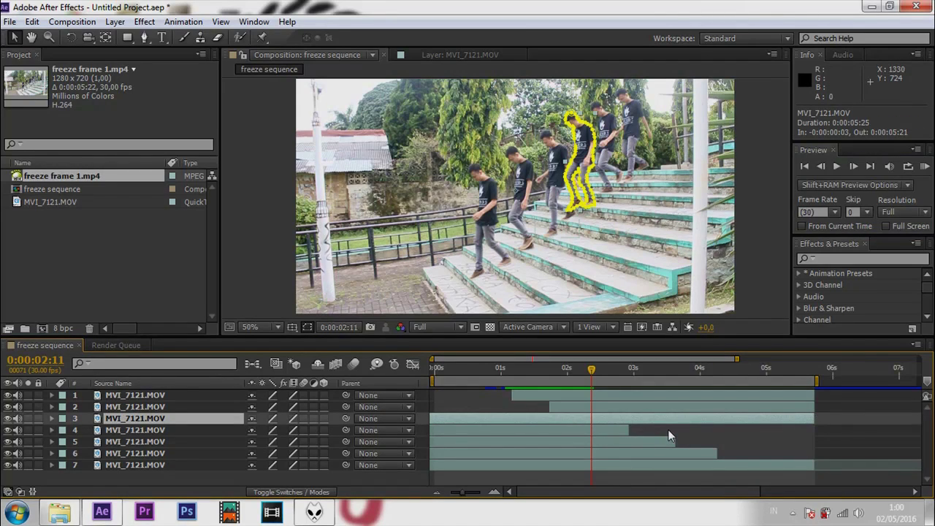
Split the third frozen layer at 0:00:02:11 and remove the part before the split
key("ctrl+shift+d")
double_click(565, 429)
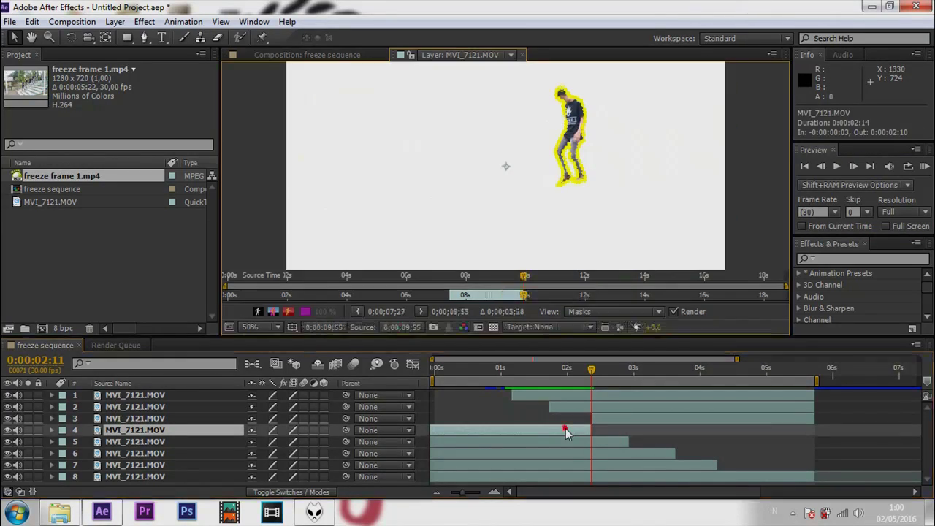
left_click(353, 58)
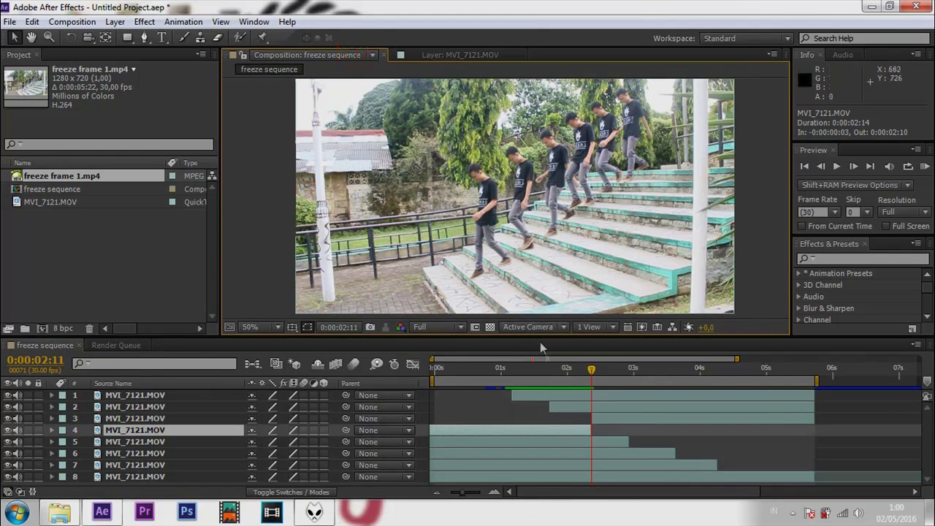
key("Delete")
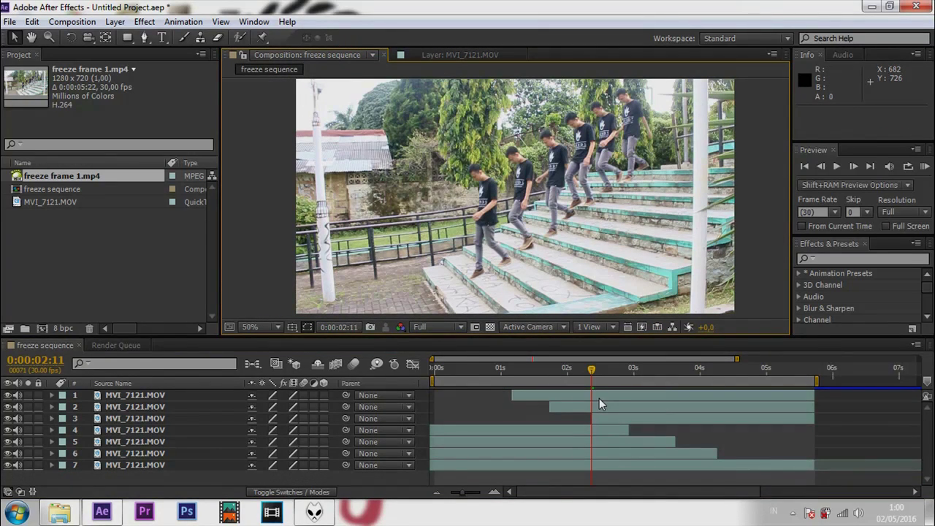
Preview the composition from 0:00:01:03 to check when the frozen copies appear
left_click_drag(592, 369, 507, 369)
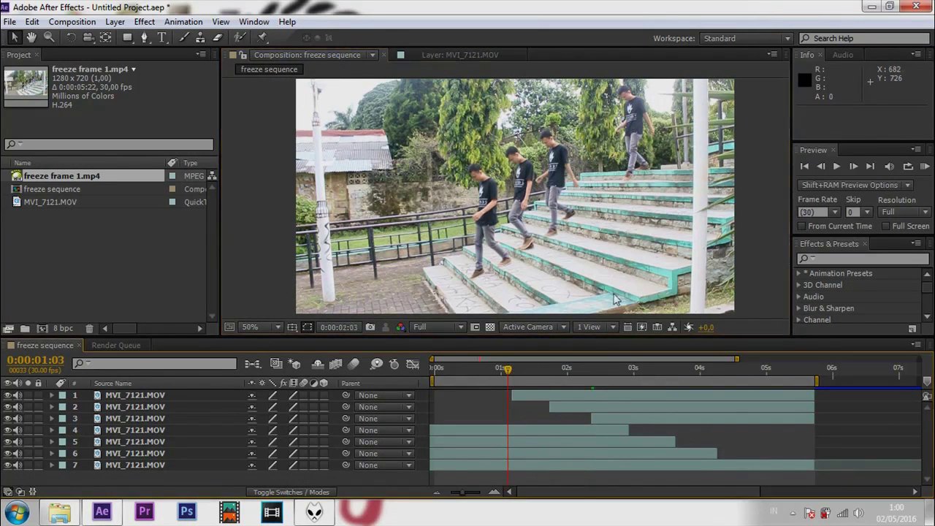
left_click(838, 167)
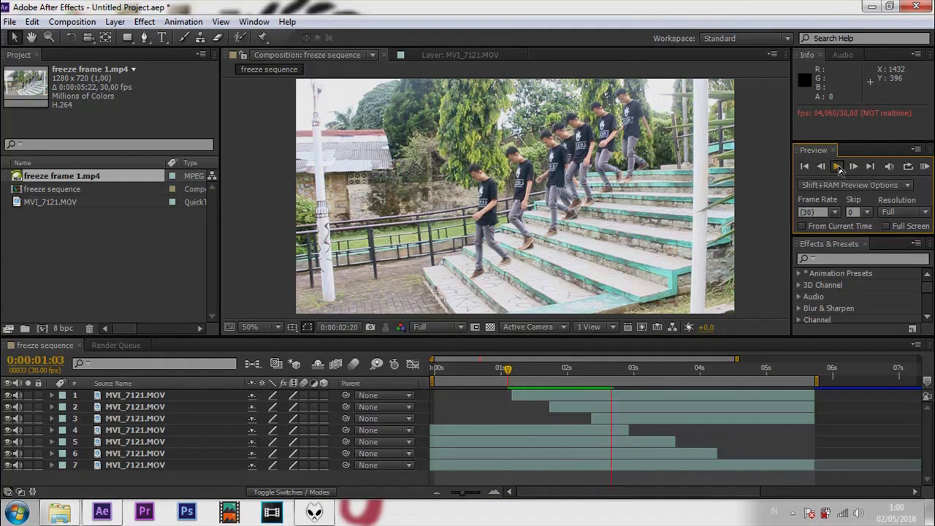
left_click(858, 167)
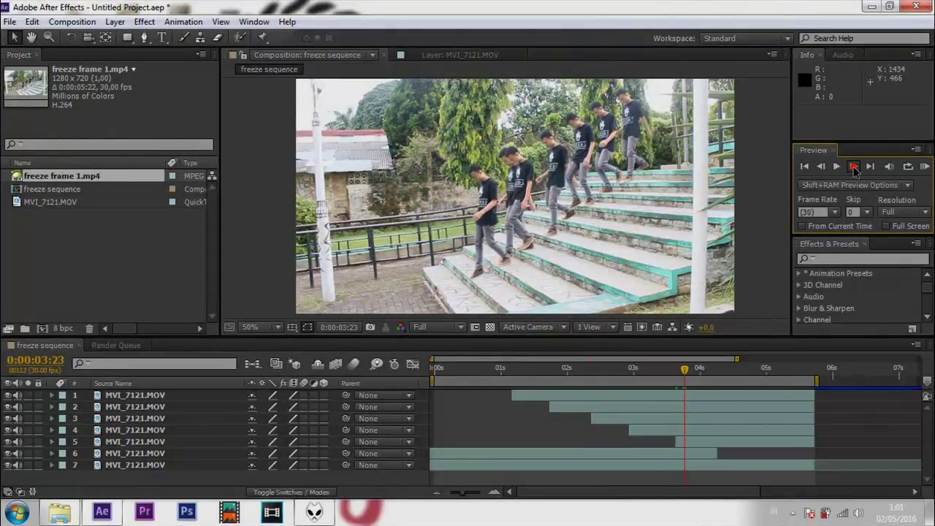
Advance frame by frame to 0:00:04:08 and extend the sixth layer's end to 0:00:05:21
left_click(854, 167)
left_click(854, 167)
left_click(854, 167)
left_click(854, 167)
left_click(854, 167)
left_click(854, 167)
left_click(854, 167)
left_click(854, 167)
left_click(854, 167)
left_click(854, 167)
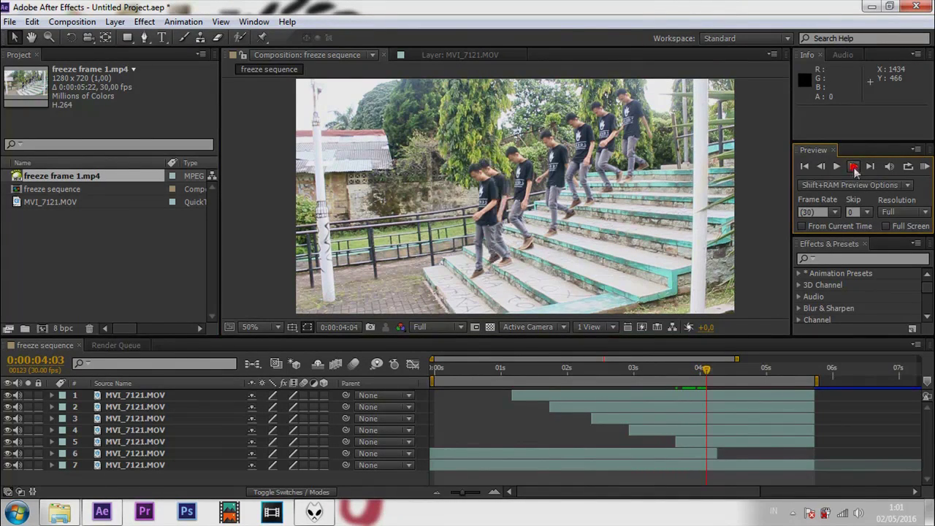
left_click(854, 168)
left_click(854, 168)
left_click(854, 167)
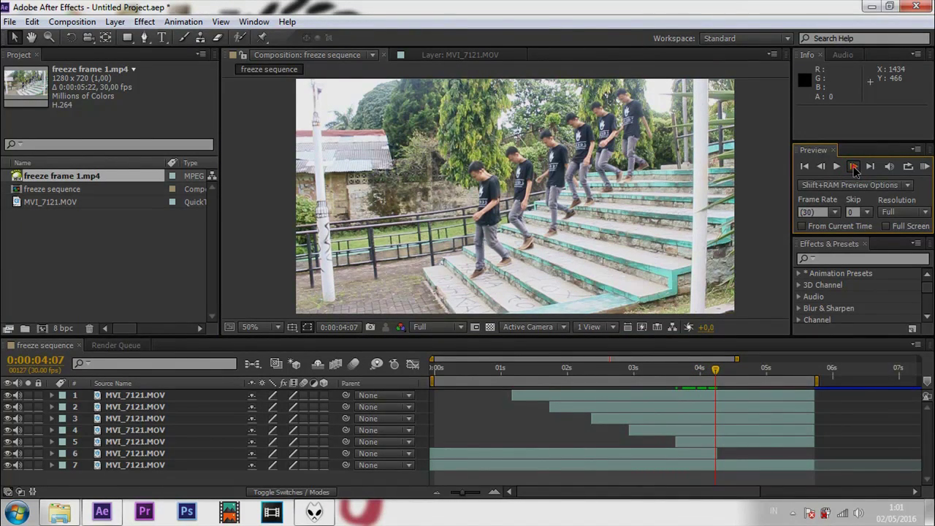
left_click(854, 168)
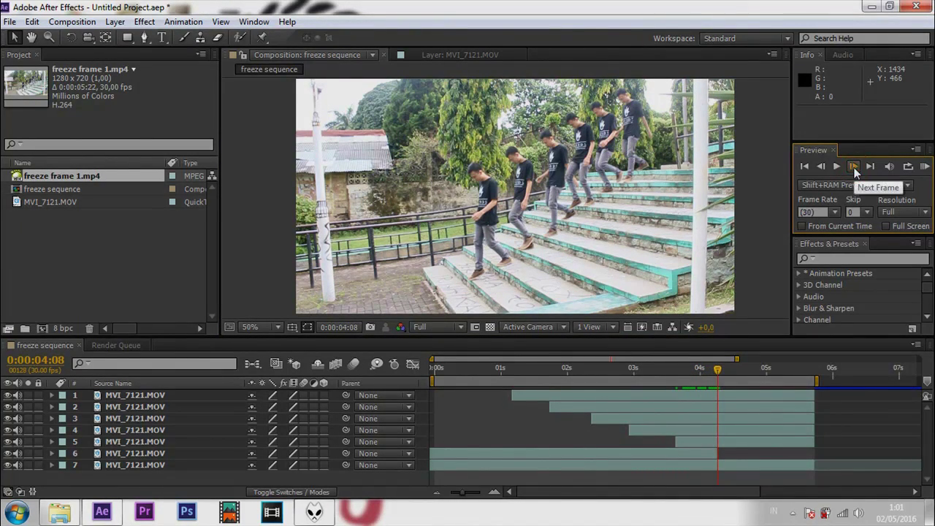
left_click(698, 454)
left_click_drag(715, 450, 811, 453)
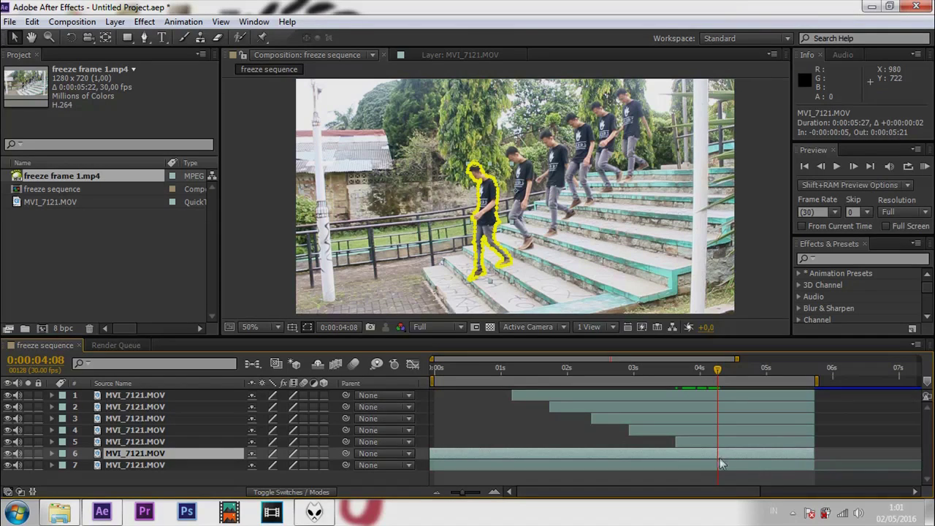
Split the sixth frozen layer at 0:00:04:08, delete its earlier part and preview the sequence from 0:00:00:26
key("ctrl+shift+d")
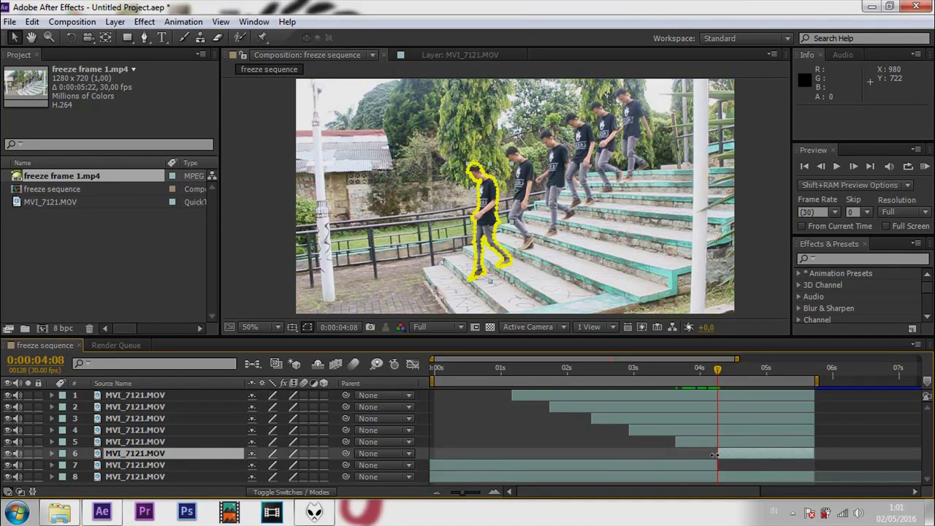
left_click(700, 465)
key("Delete")
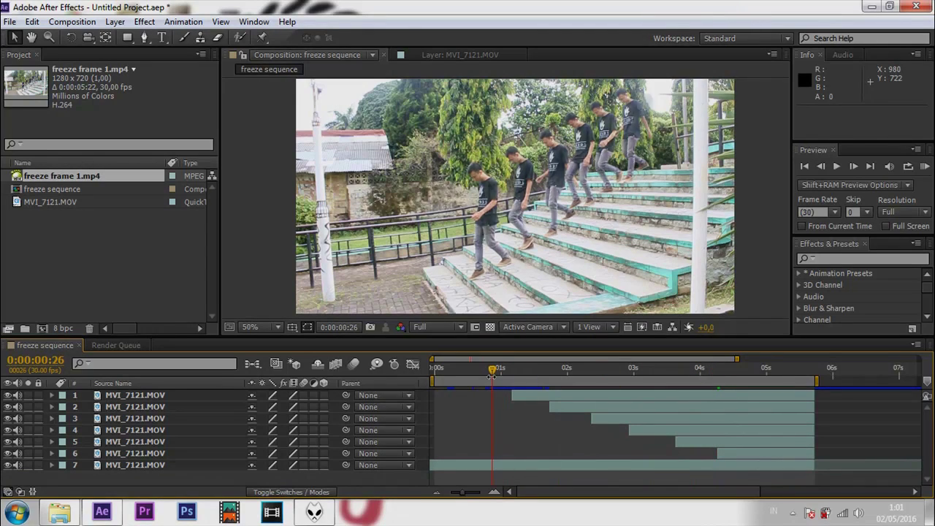
key("KP_0")
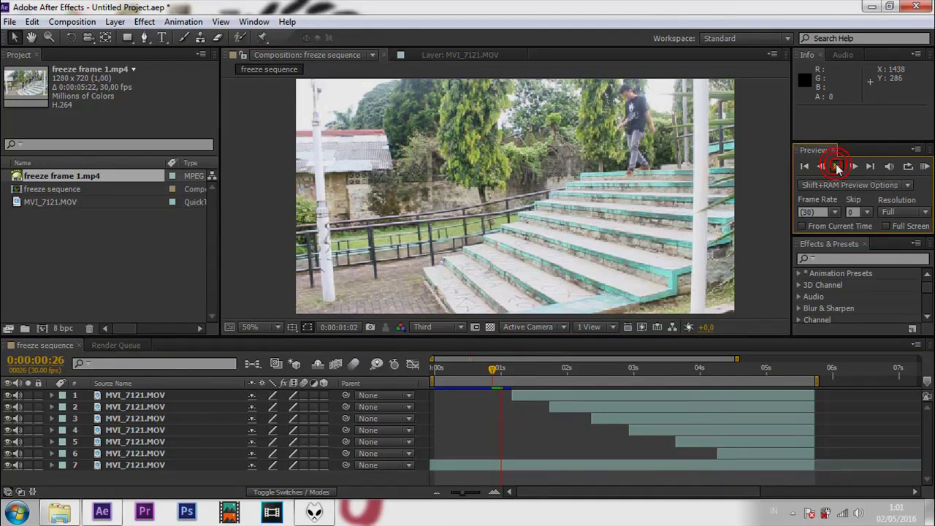